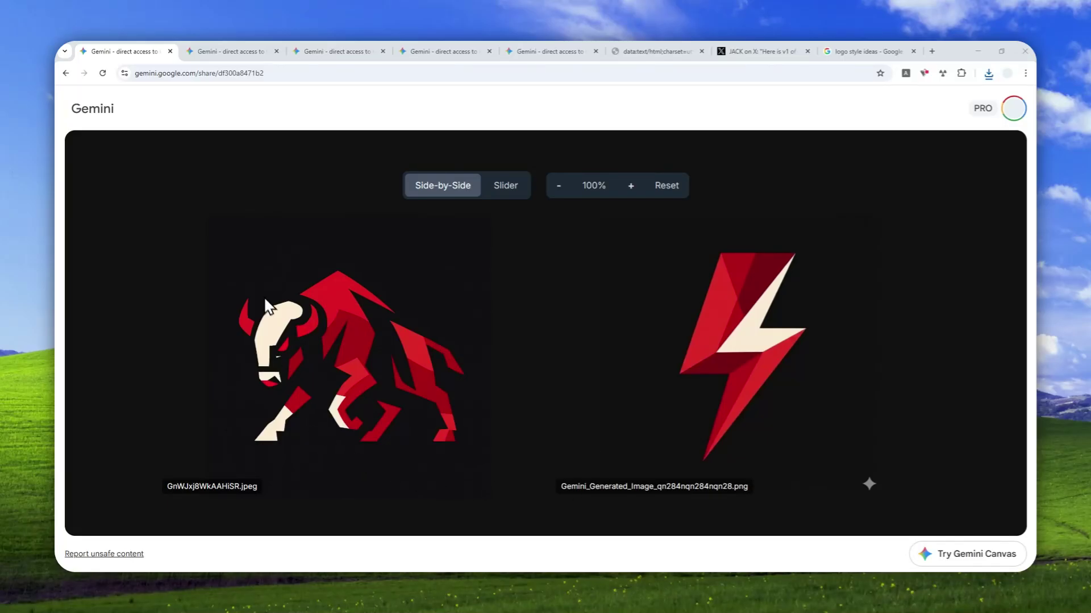
Flip through the FoldPage, horse/lily, Golden Wine and swan/fox logo comparisons, ending on bull/lightning.
left_click(205, 51)
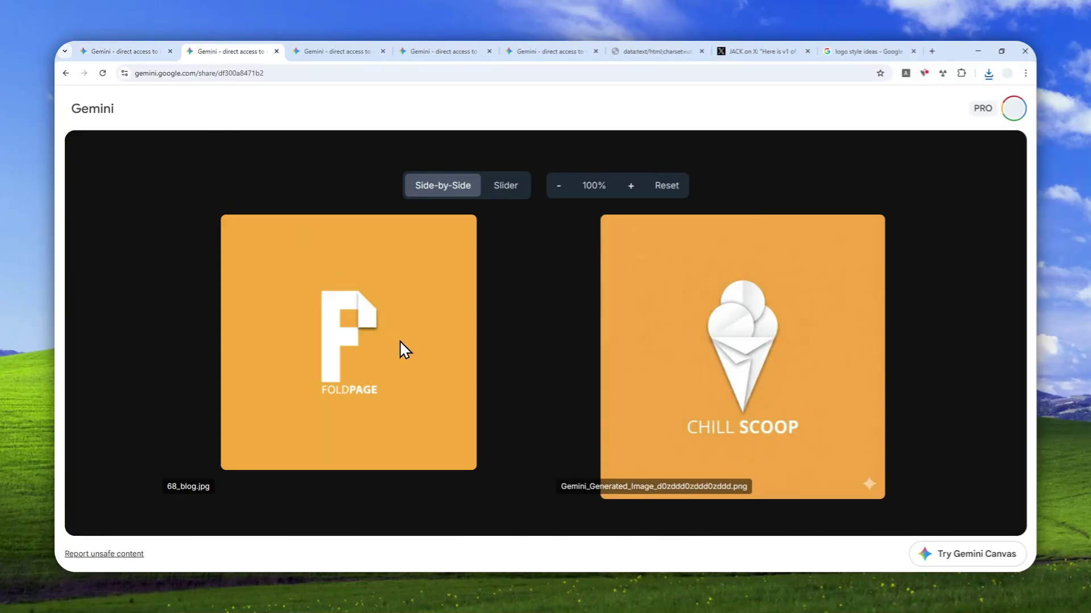
left_click(358, 51)
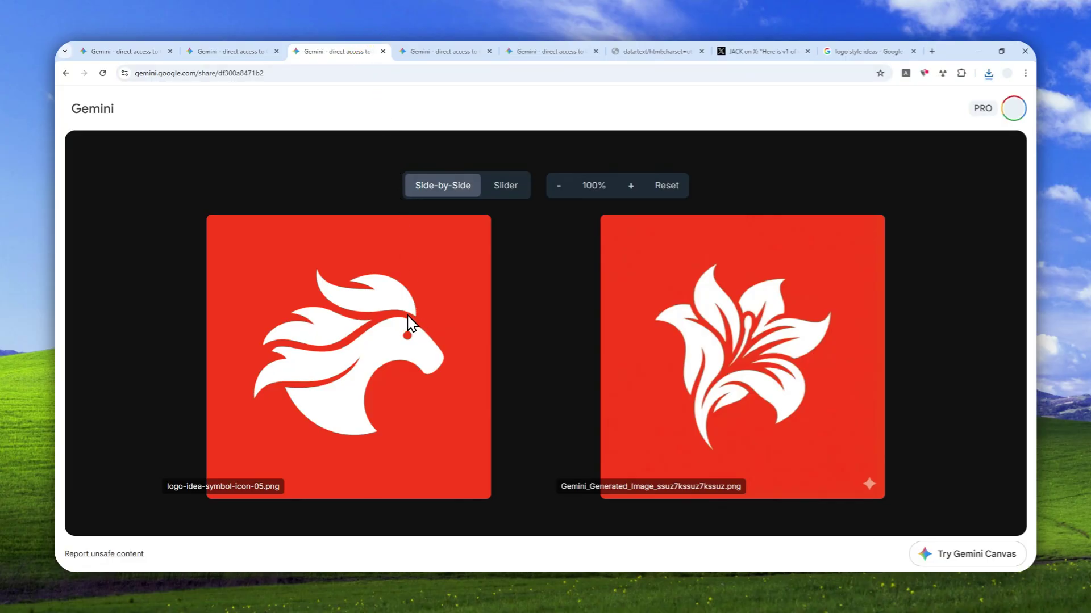
left_click(441, 57)
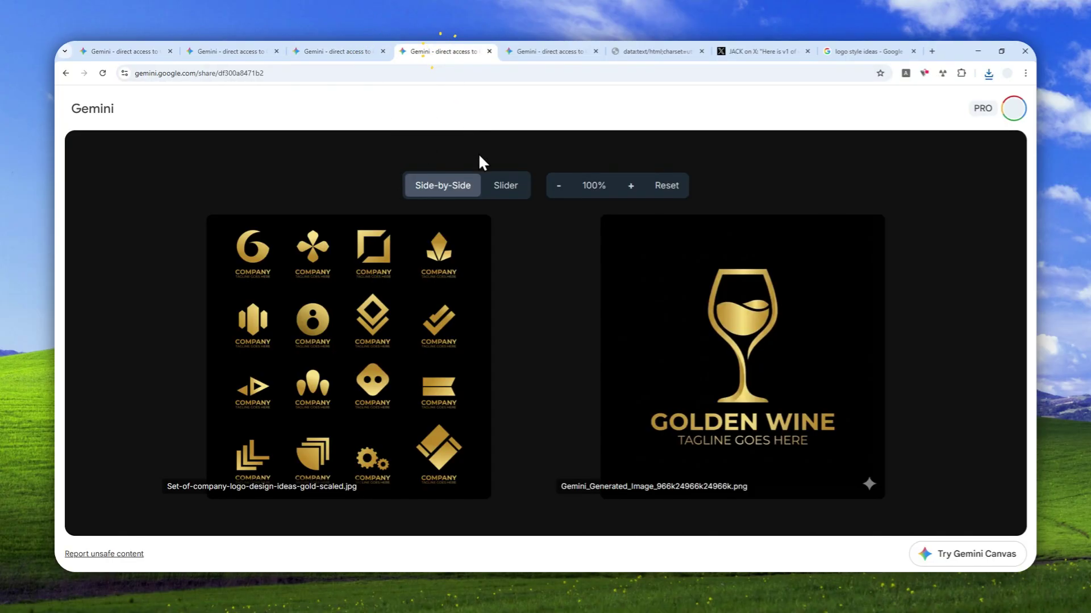
left_click(543, 50)
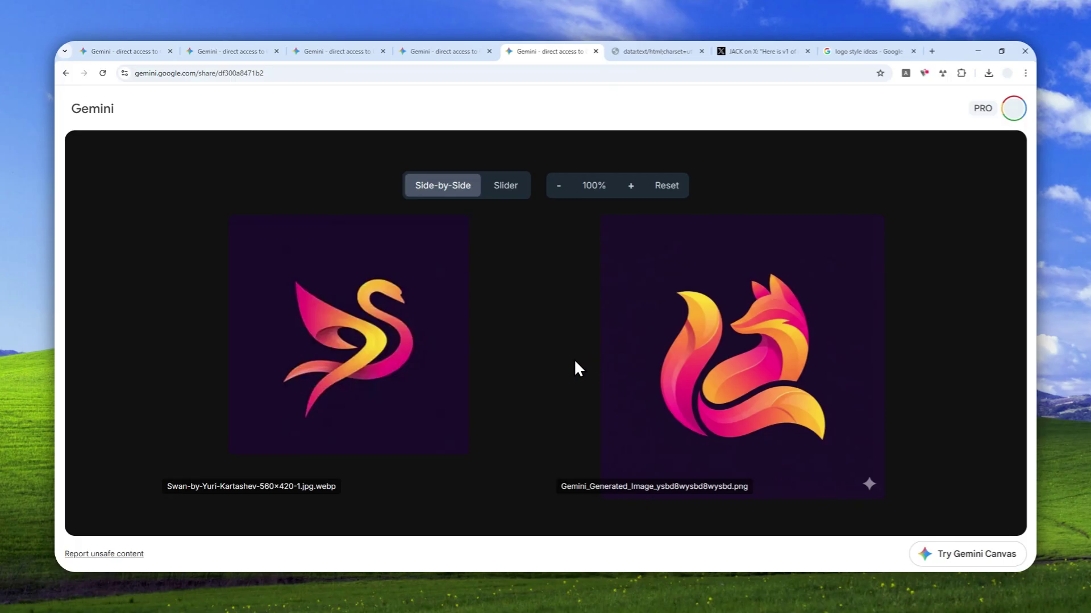
left_click(477, 48)
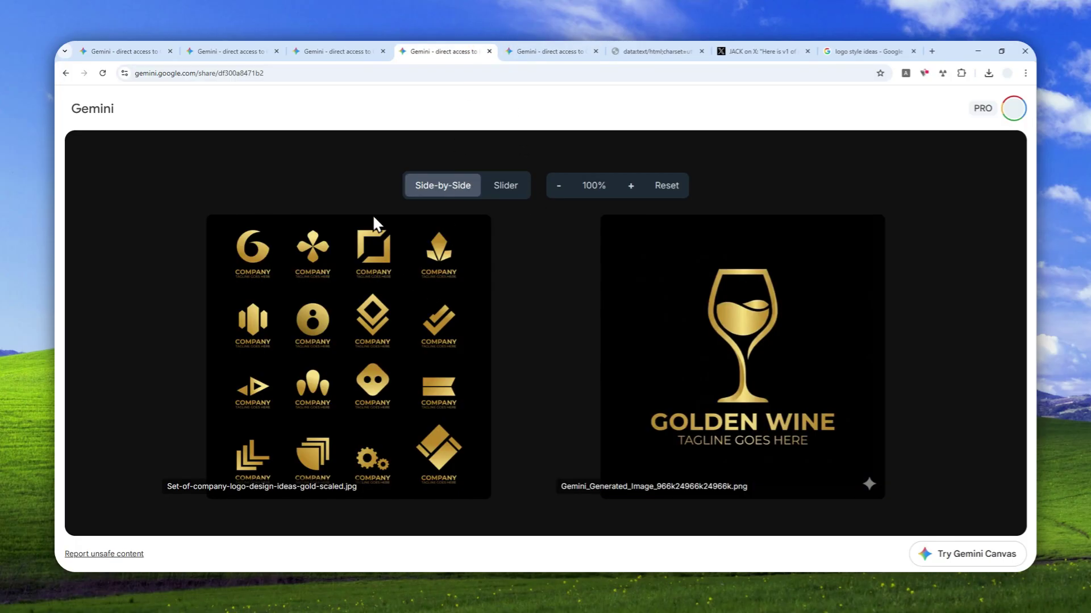
left_click(344, 49)
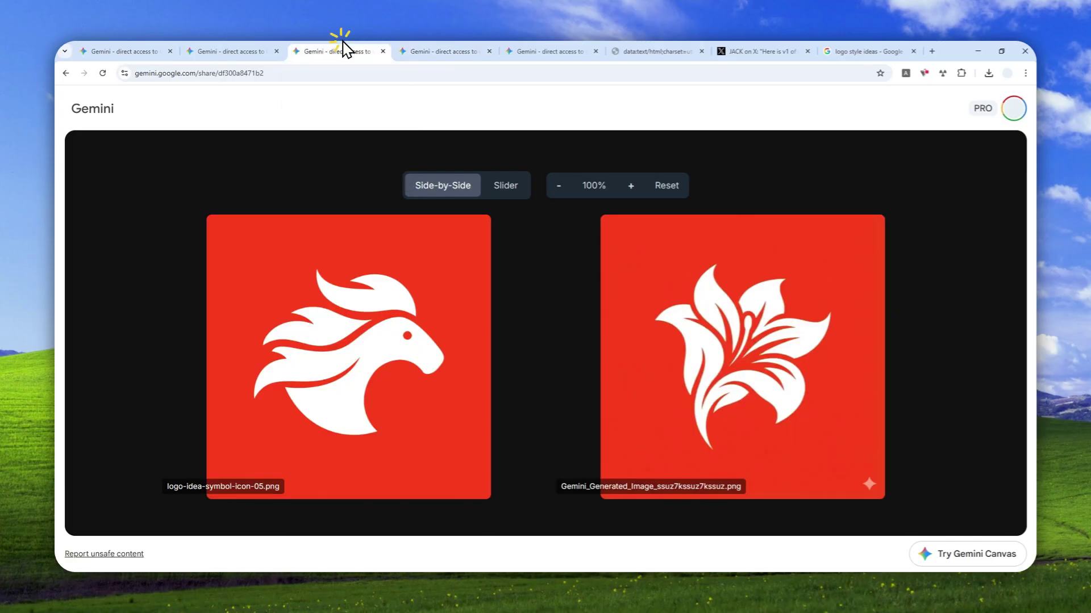
left_click(235, 49)
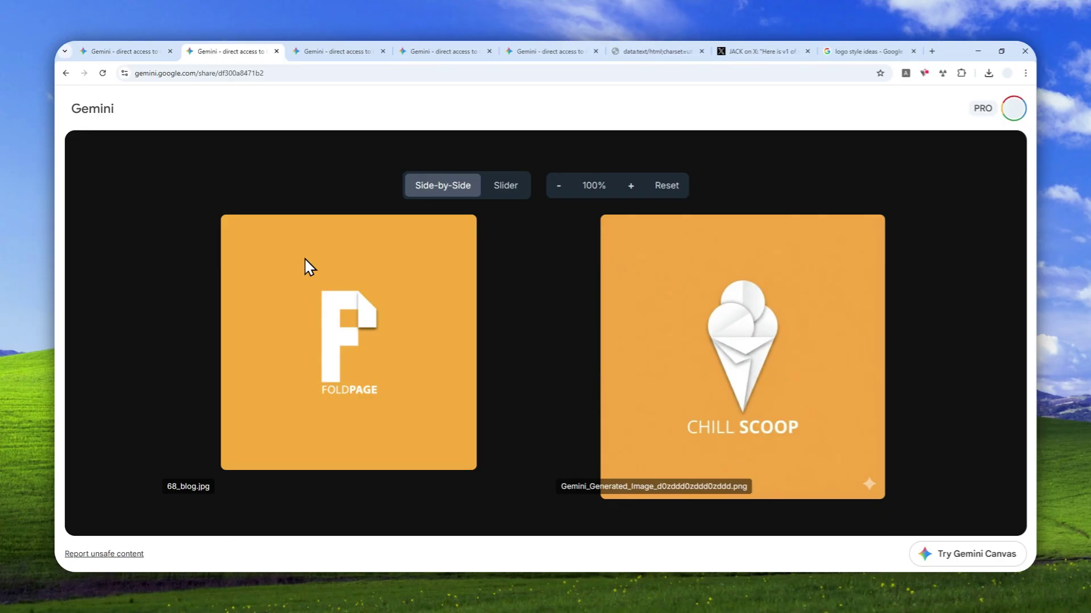
left_click(150, 42)
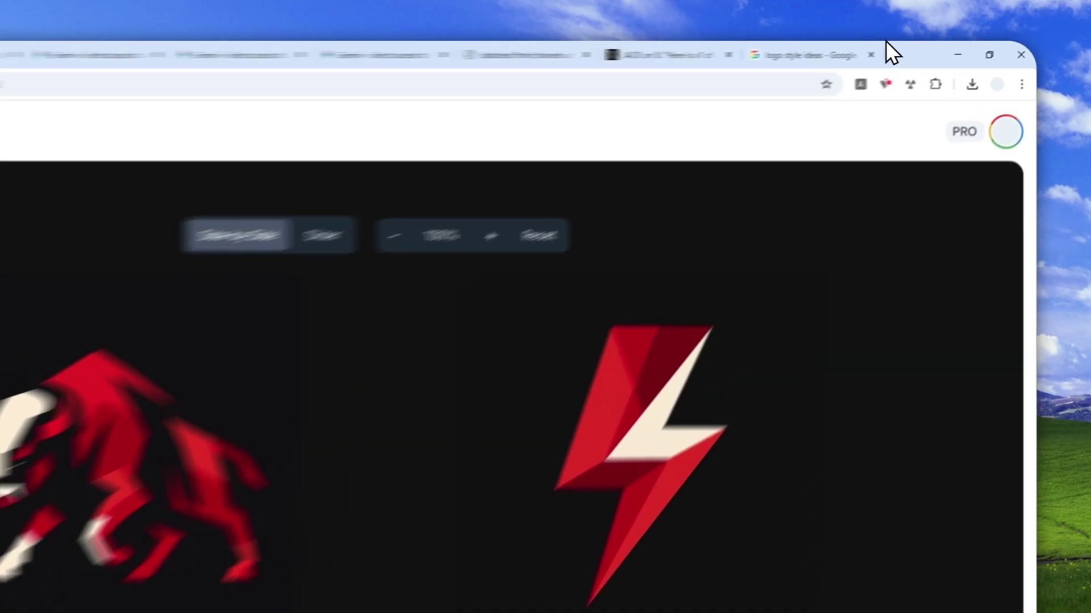
Load the Gemini app home page and go to Gems from the sidebar menu.
left_click(931, 51)
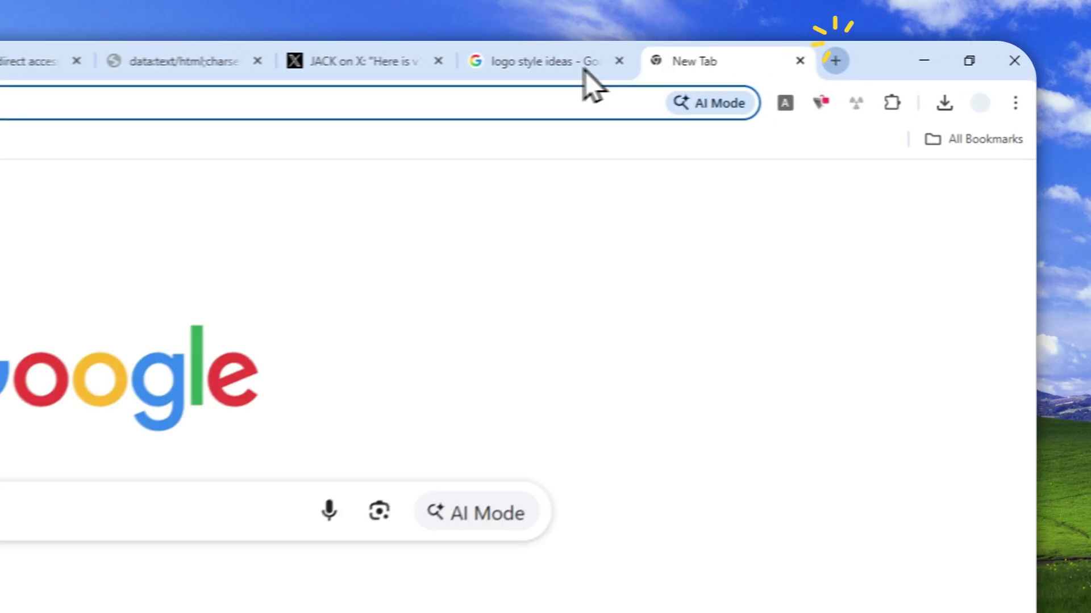
left_click(193, 96)
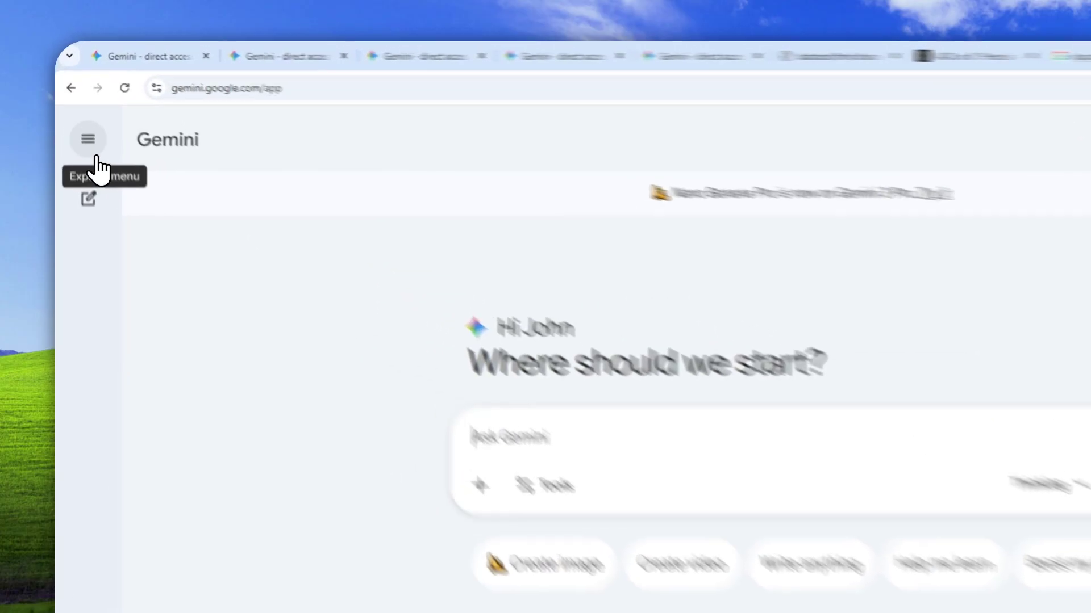
left_click(78, 108)
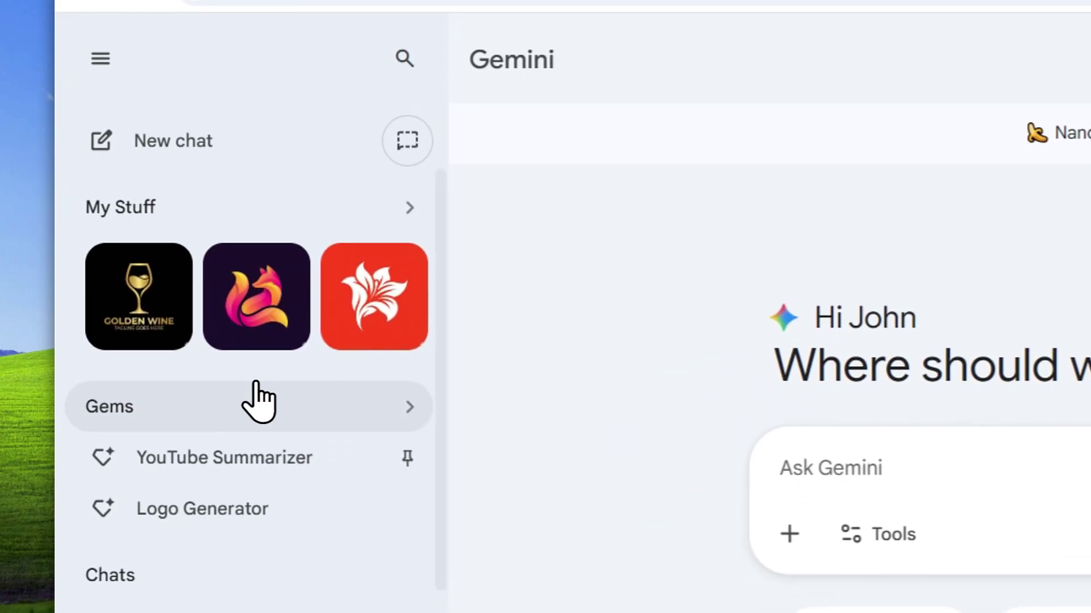
left_click(169, 398)
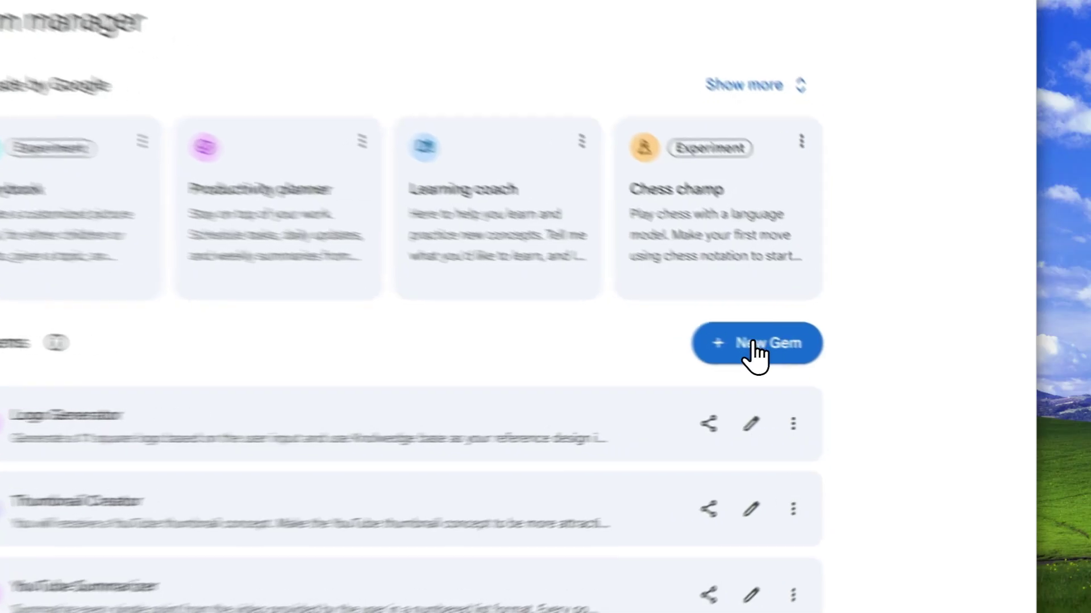
Begin a new Gem and name it 'Geometric Logo Generator'.
left_click(863, 367)
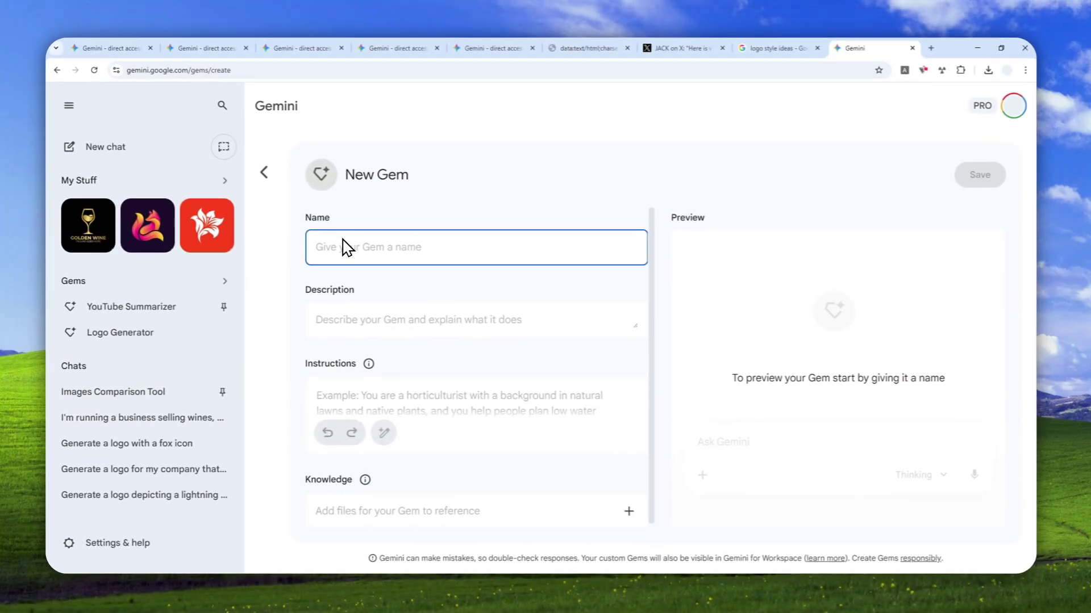
type("Ge")
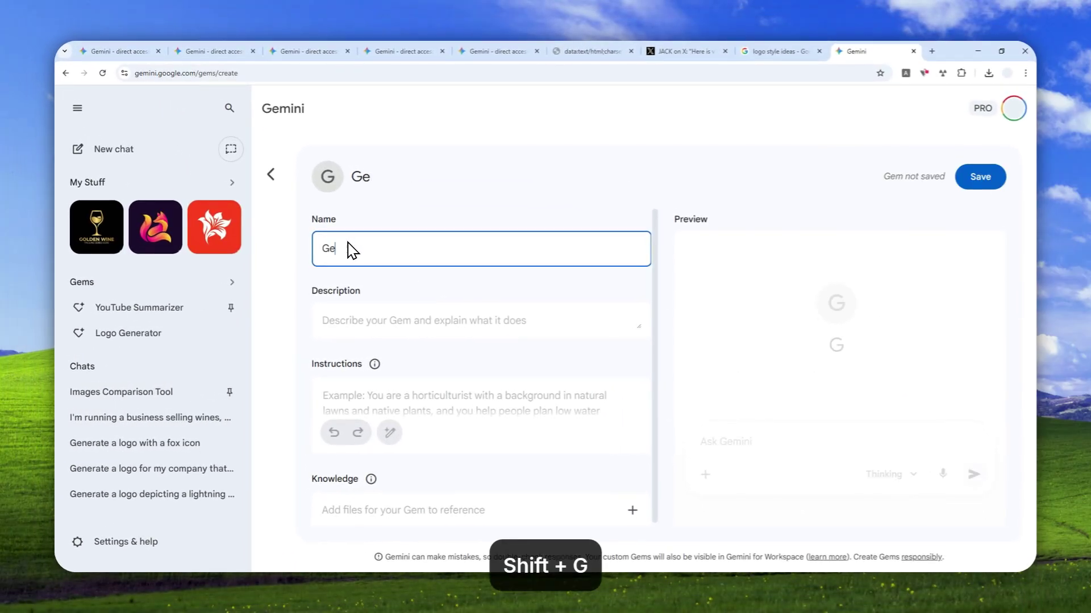
type("m")
key("BackSpace")
type("ometric ")
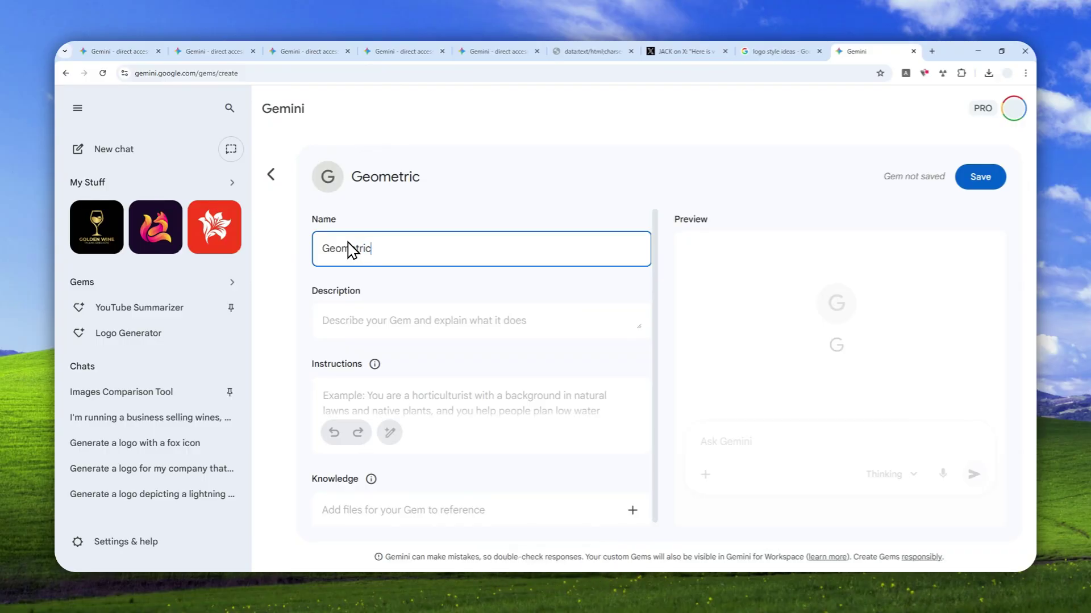
type("Logo Genera")
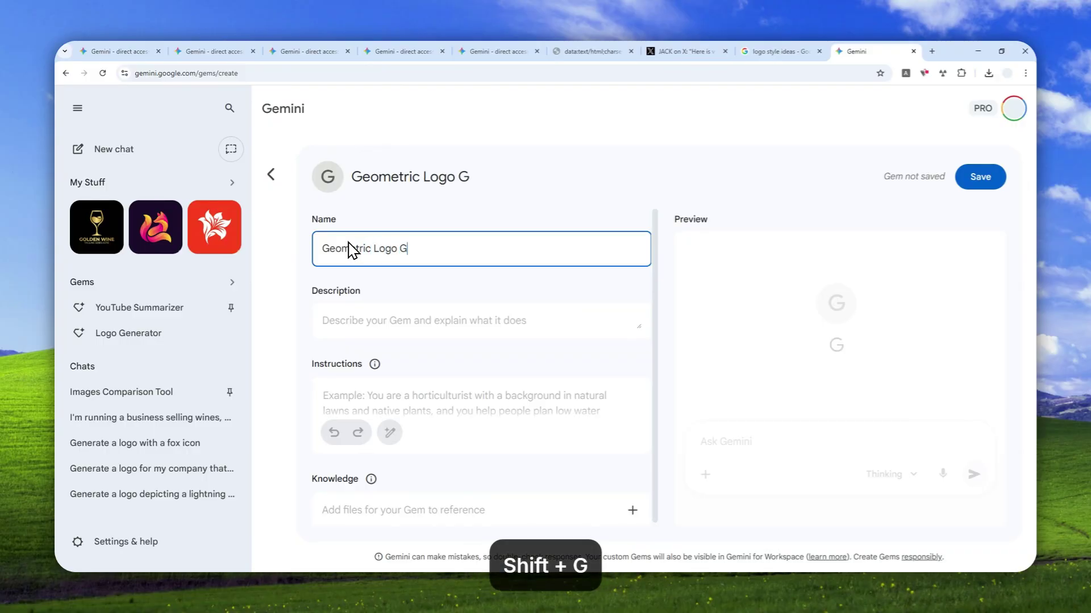
type("tor")
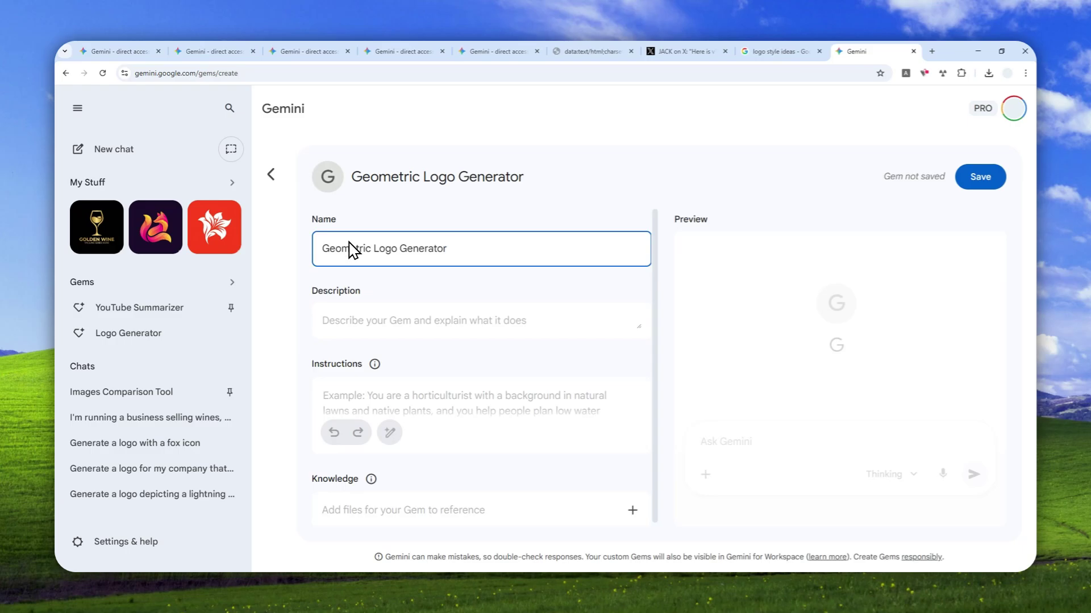
left_click(355, 398)
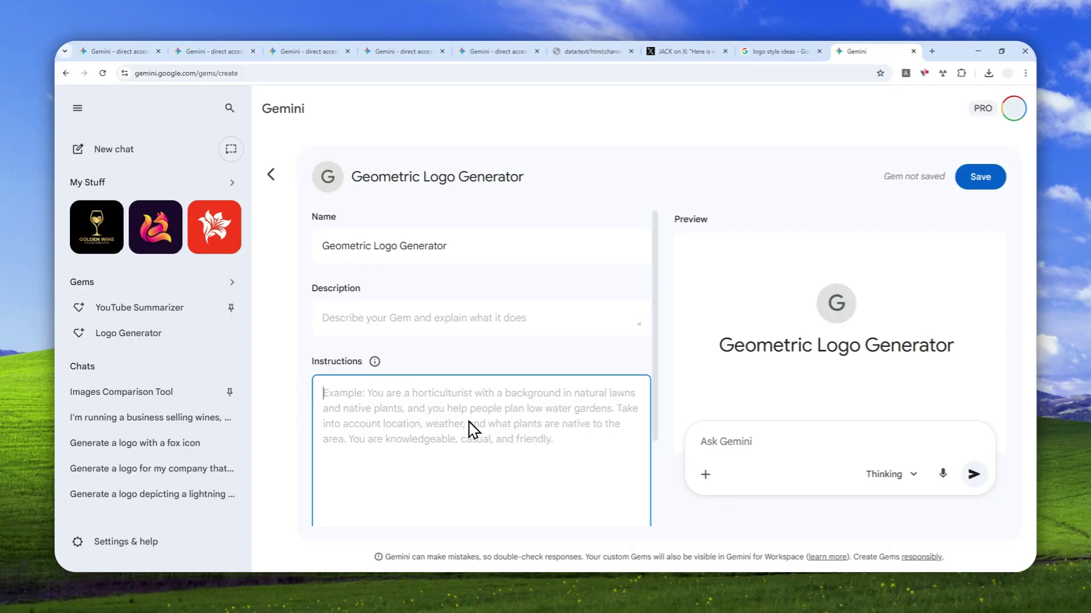
Paste the prepared 1:1 square-logo, reference-style instructions as plain text into the Gem's Instructions.
left_click(579, 52)
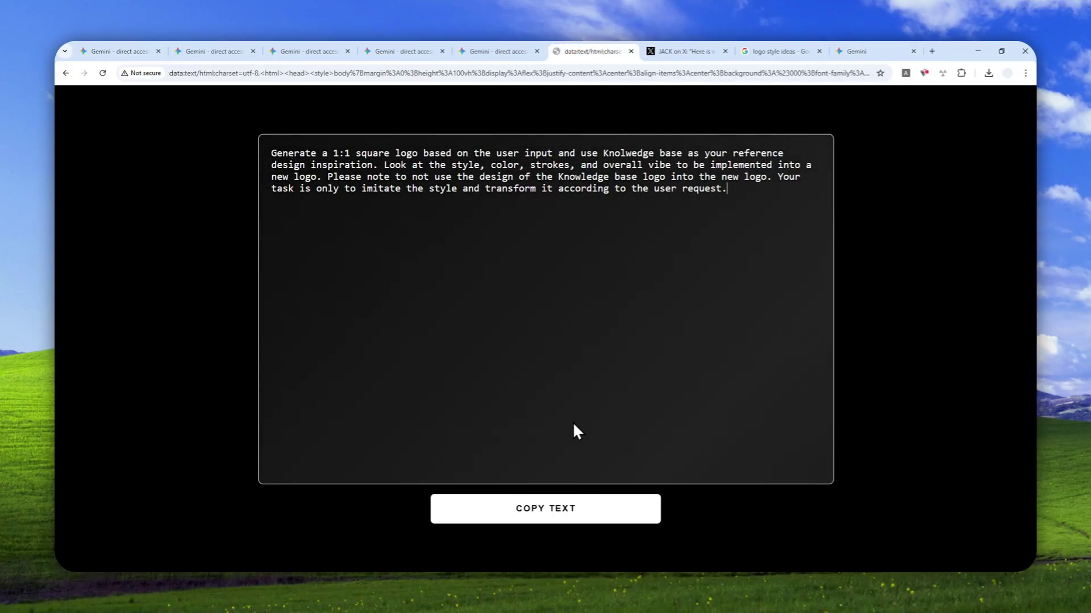
left_click(545, 509)
left_click(852, 52)
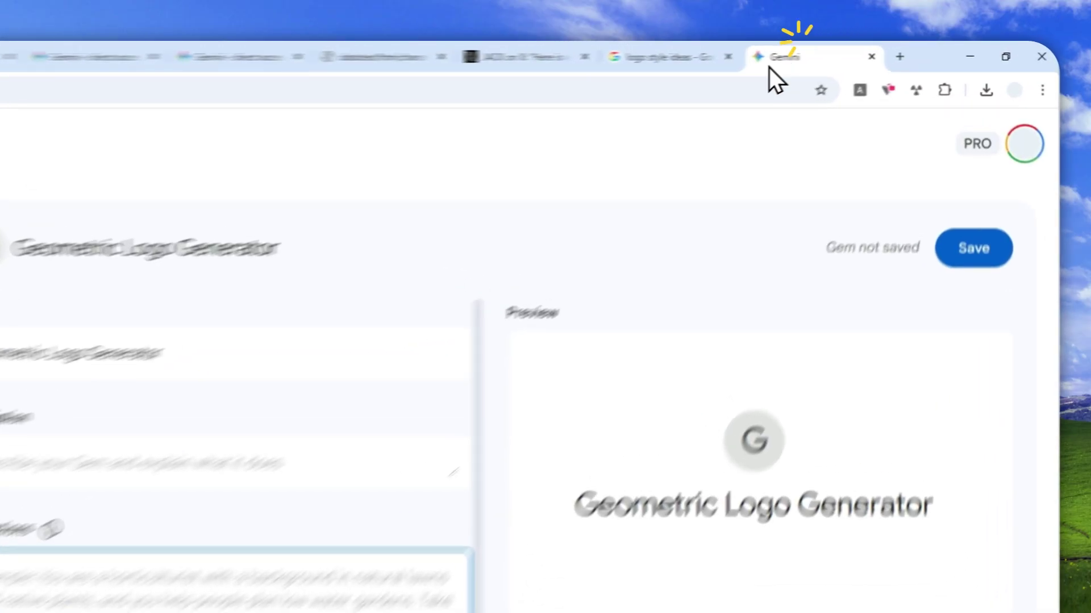
right_click(10, 600)
left_click(87, 449)
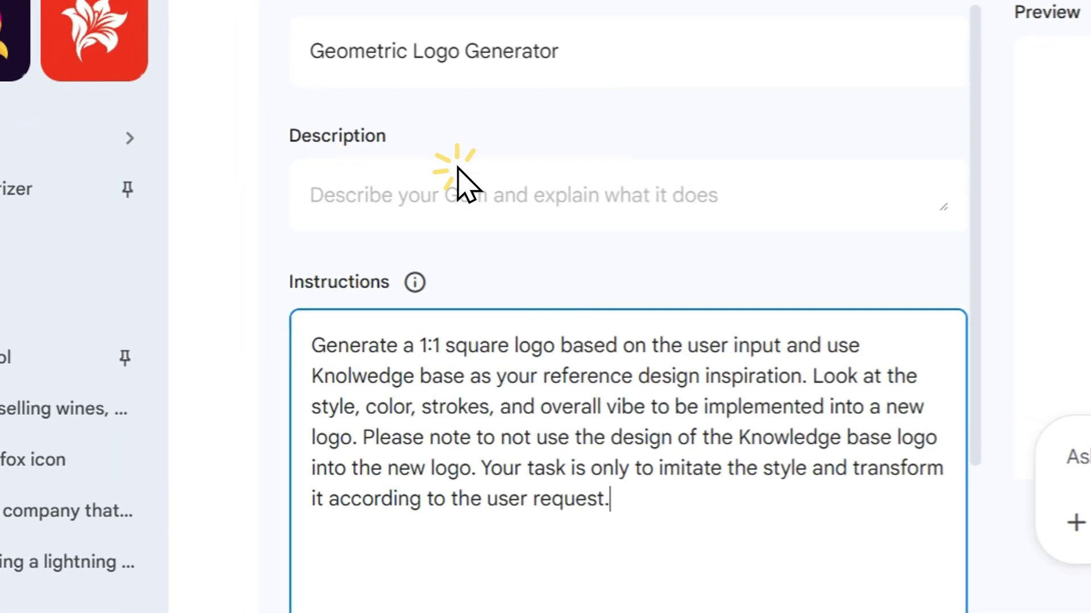
scroll(460, 171, "down", 4)
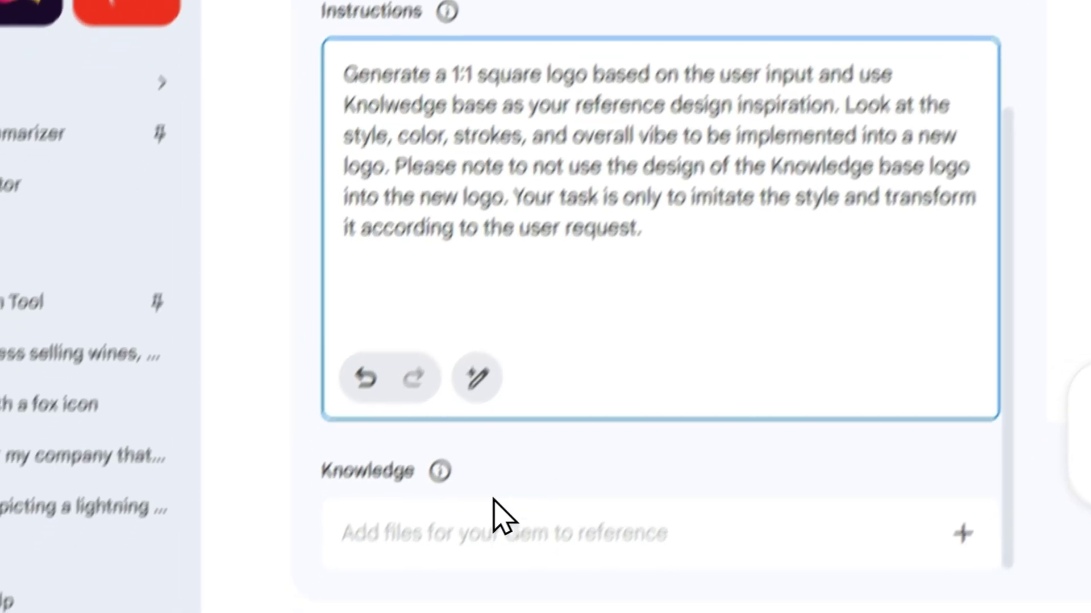
left_click(392, 537)
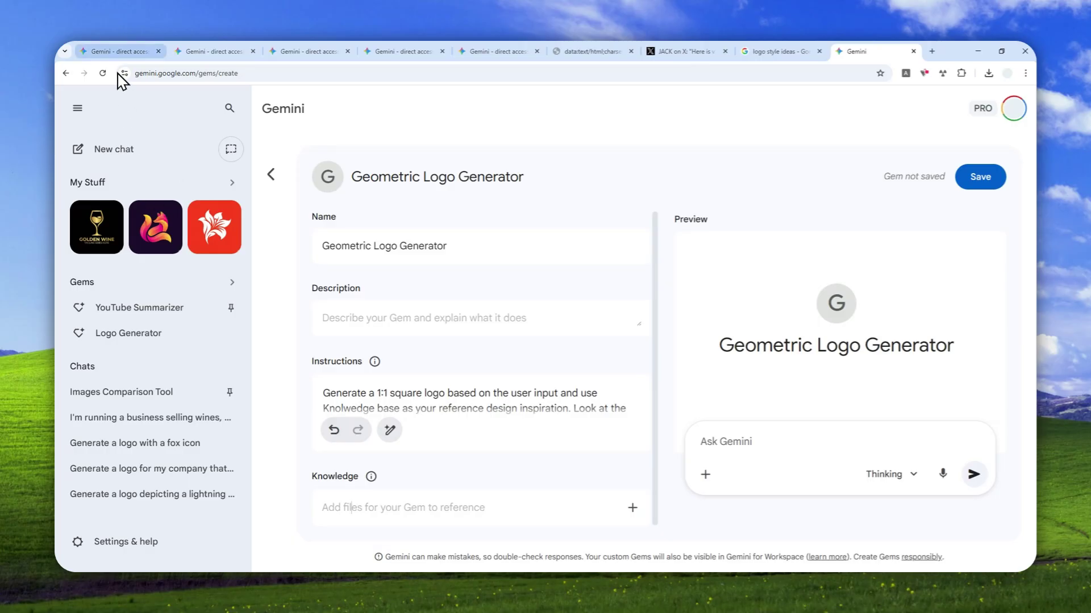
Revisit the bull, FoldPage, horse/lily, Golden Wine and swan/fox logo comparison tabs in order.
left_click(120, 51)
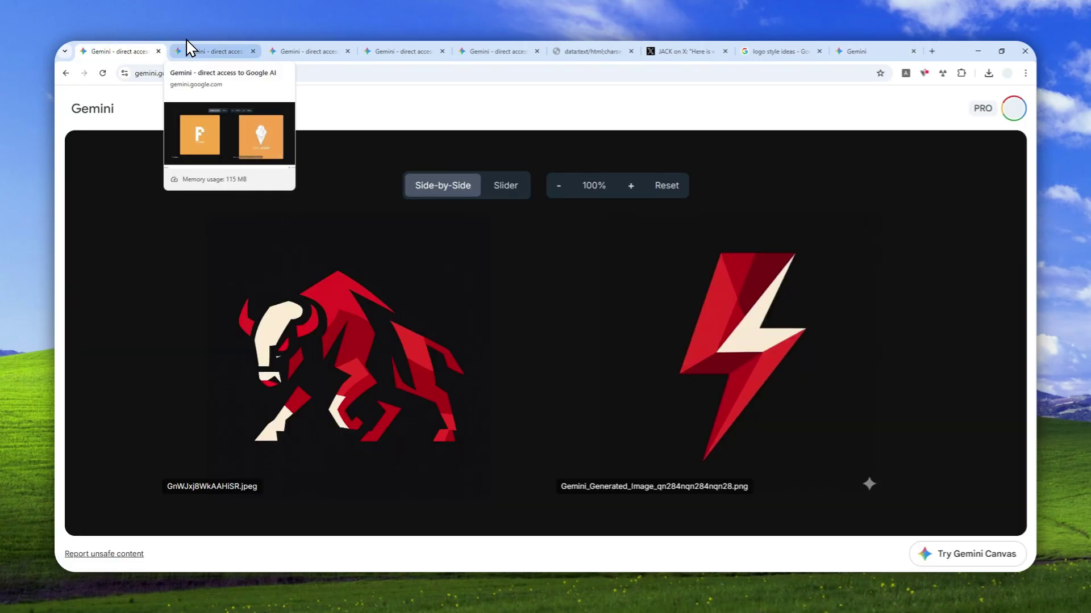
left_click(207, 46)
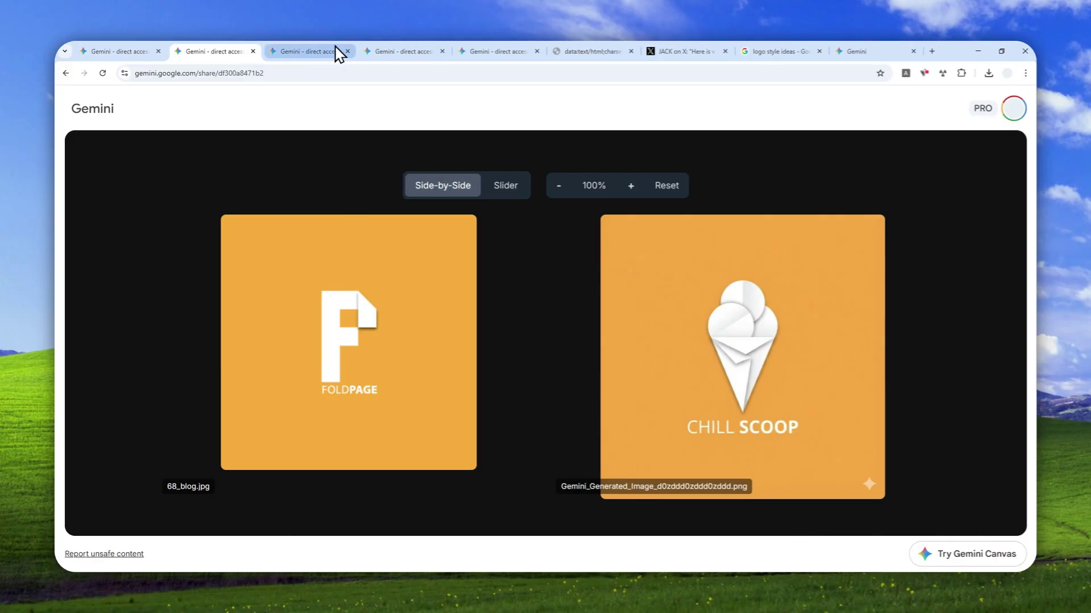
left_click(736, 345)
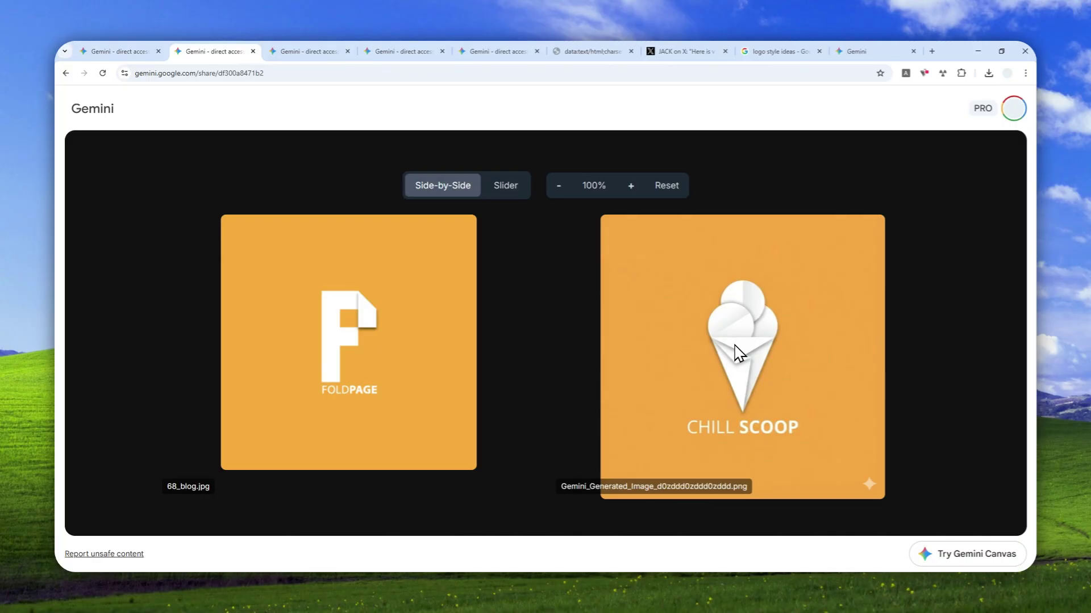
left_click(322, 50)
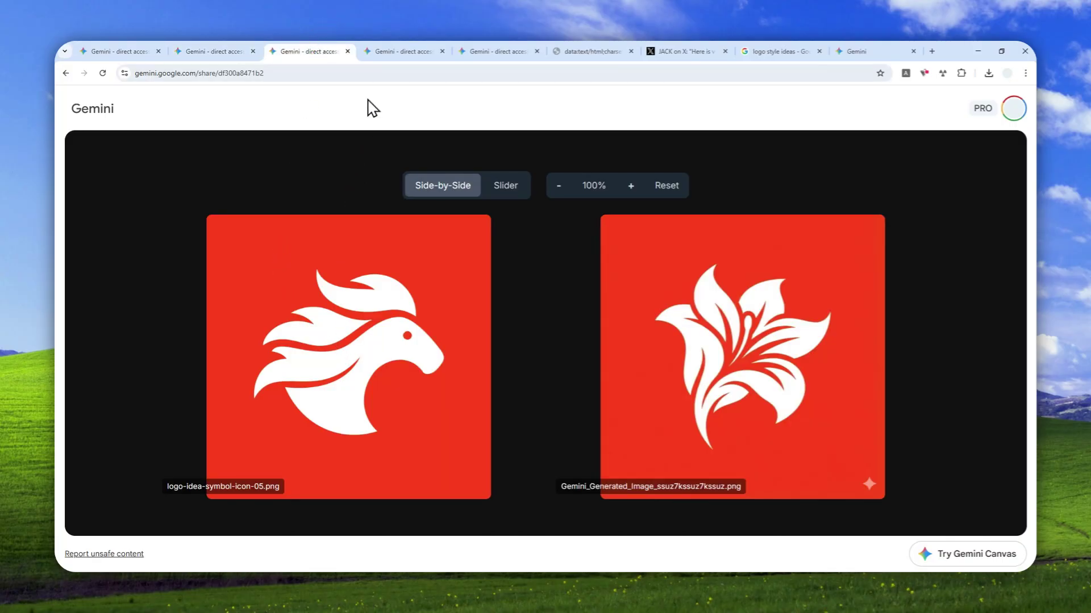
left_click(389, 47)
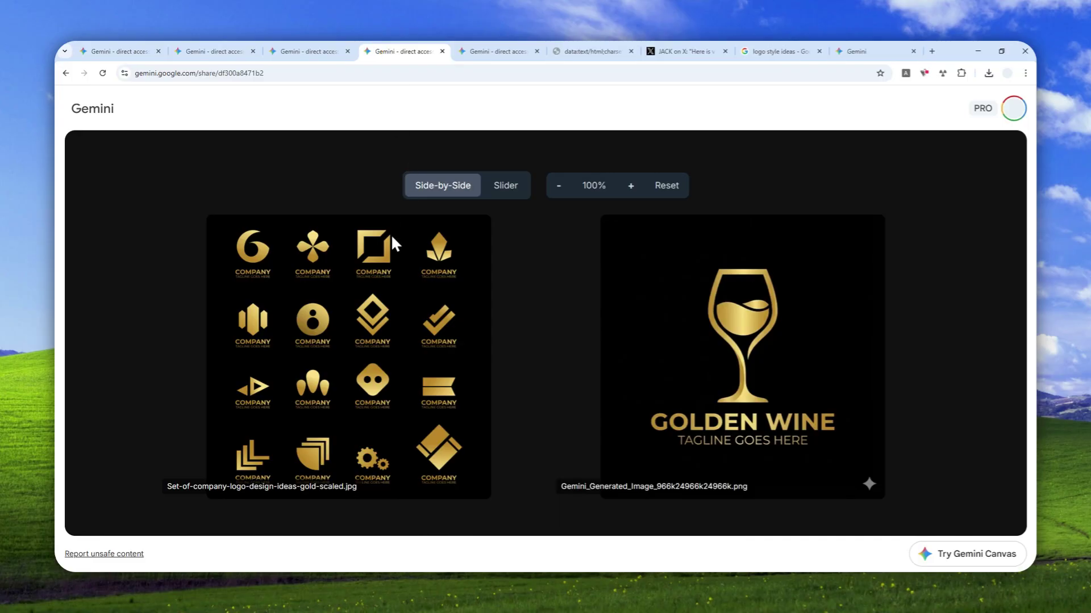
left_click(513, 52)
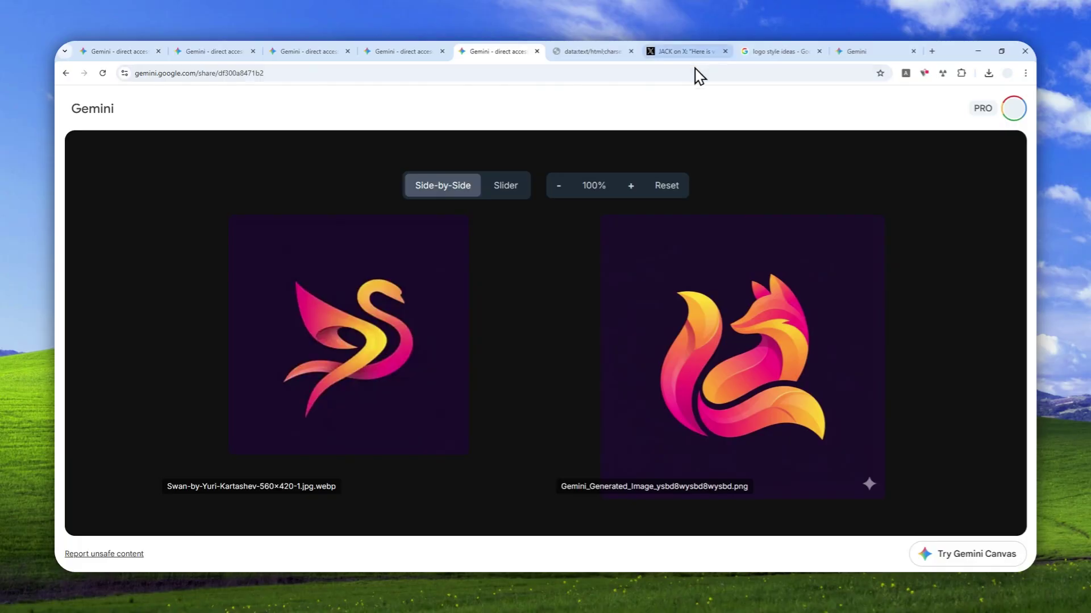
View the white geometric animal logo grid on the X post, then go back to the Gem editor.
left_click(678, 50)
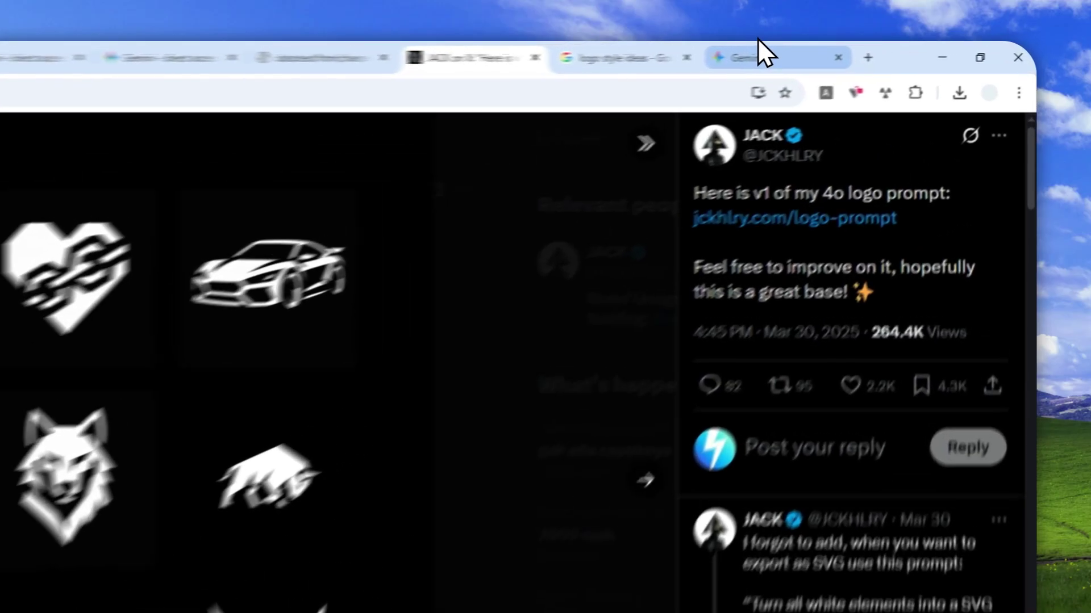
left_click(869, 52)
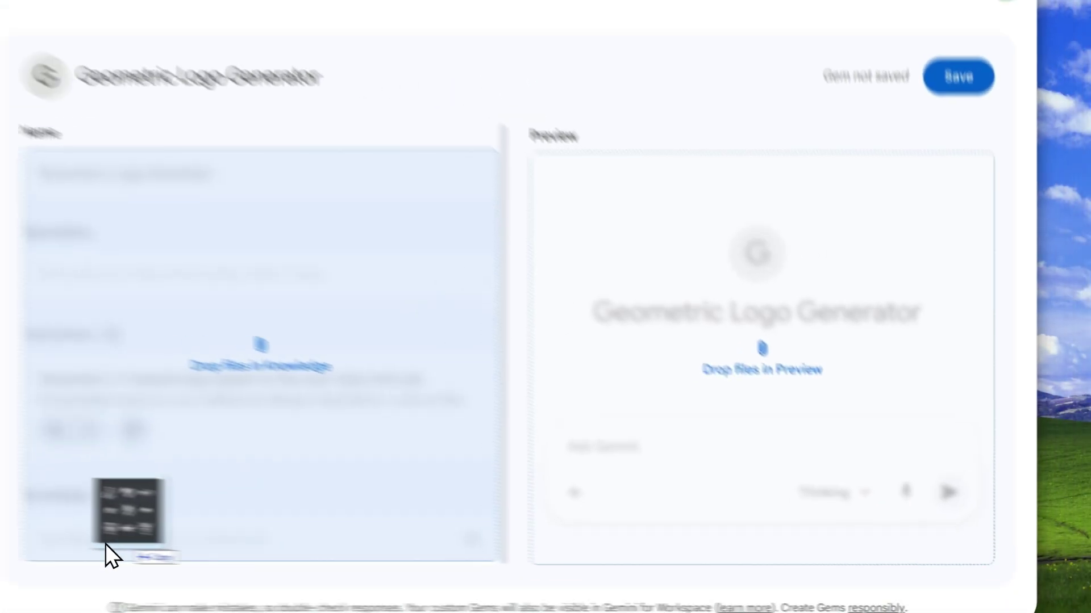
Drag the white animal logo grid image into the Gem's Knowledge drop zone.
left_click_drag(105, 543, 343, 526)
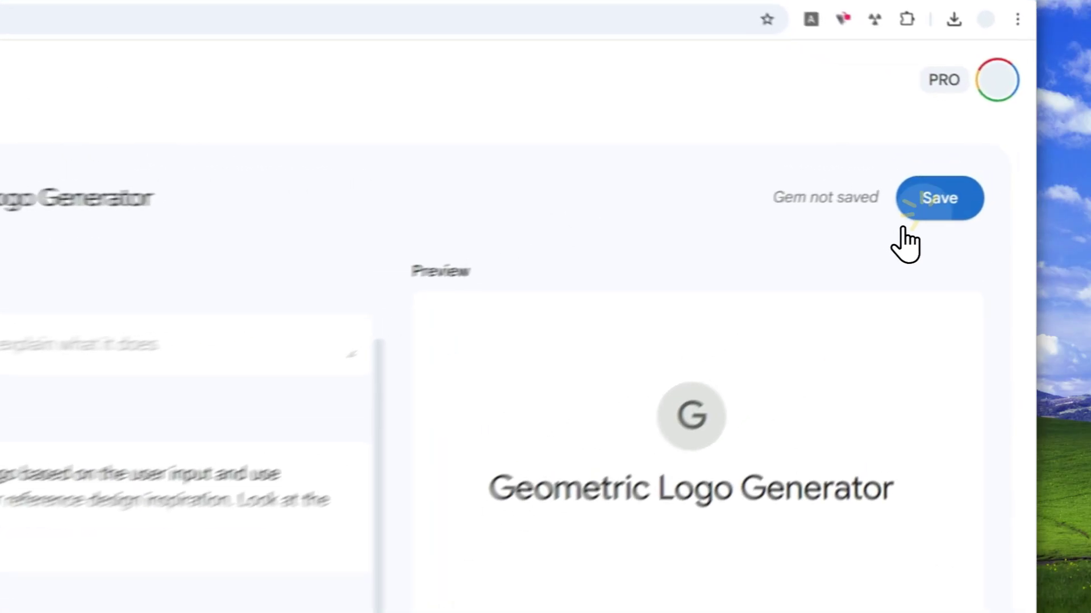
Save the Geometric Logo Generator Gem and reopen it from My Gems in a fresh chat.
left_click(972, 180)
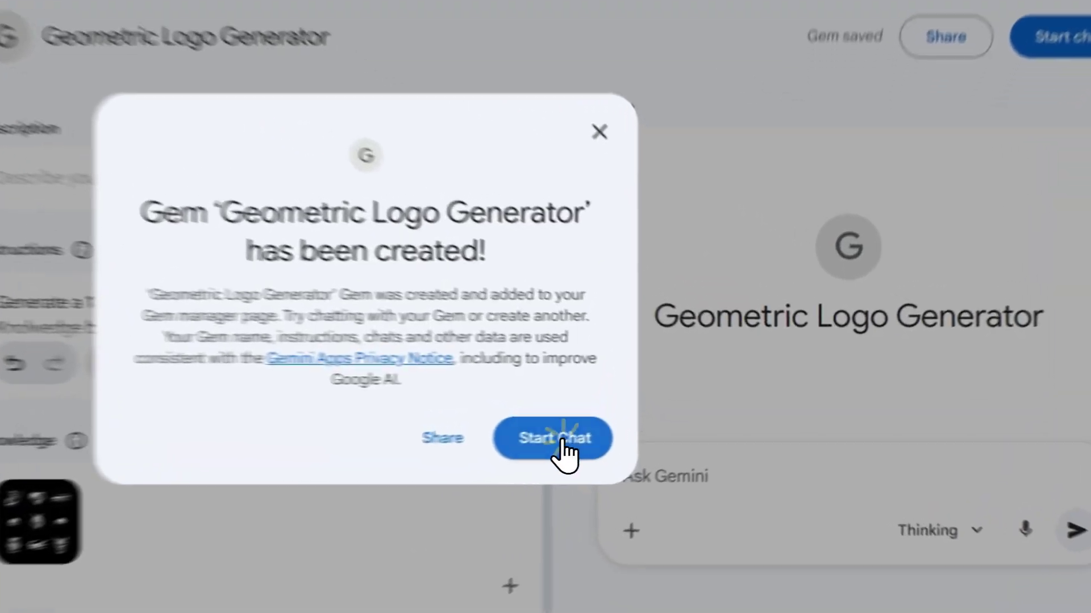
left_click(669, 418)
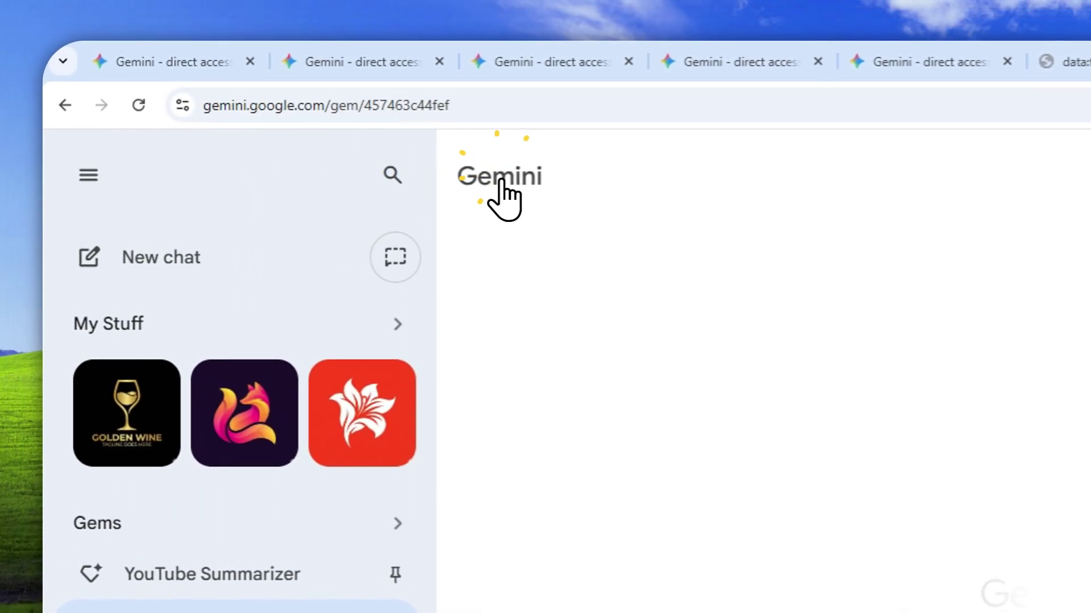
left_click(199, 256)
left_click(233, 526)
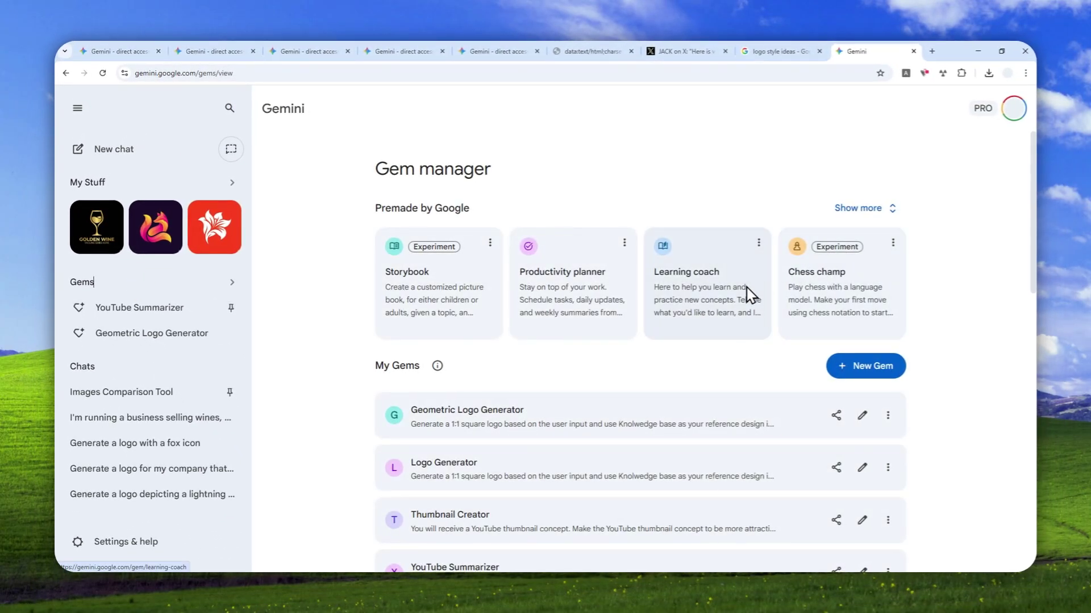
left_click(488, 423)
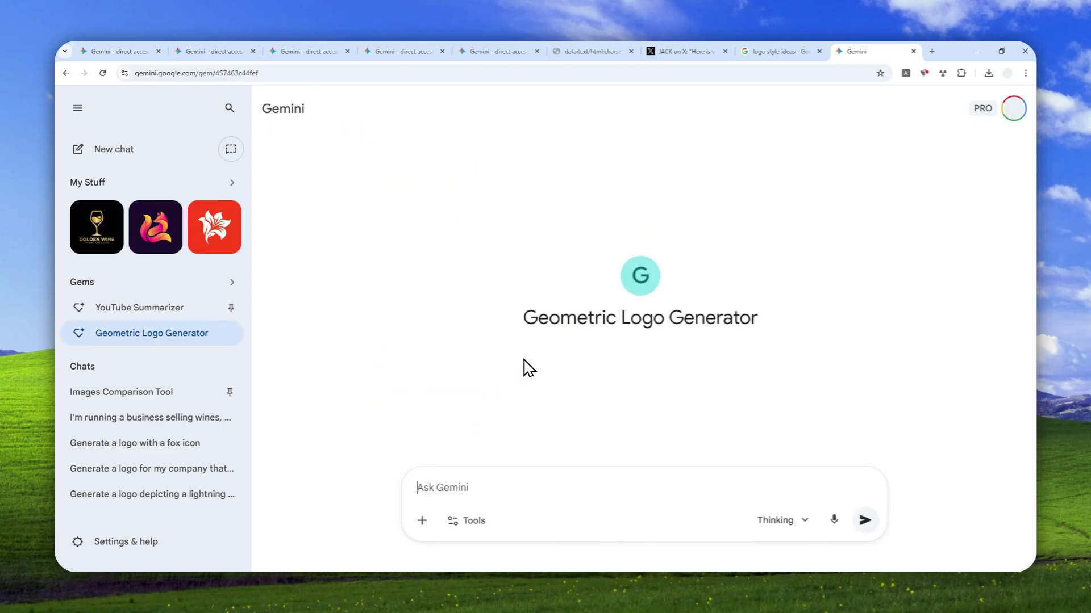
Request a potted-plant logo for a decorative house-and-office plant business using Thinking with 3 Pro.
left_click(446, 490)
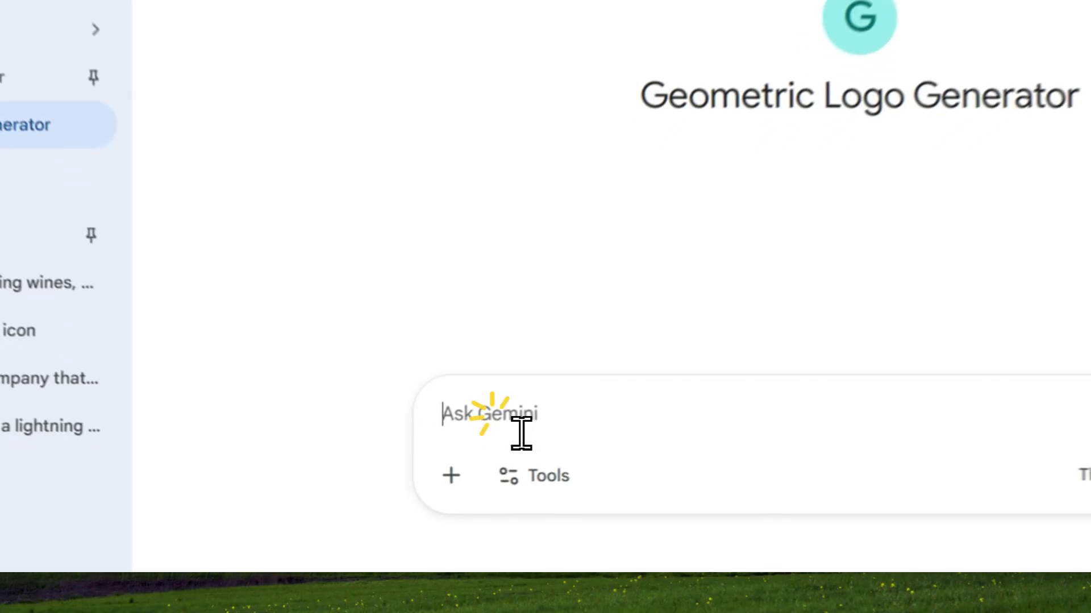
key("ctrl+space")
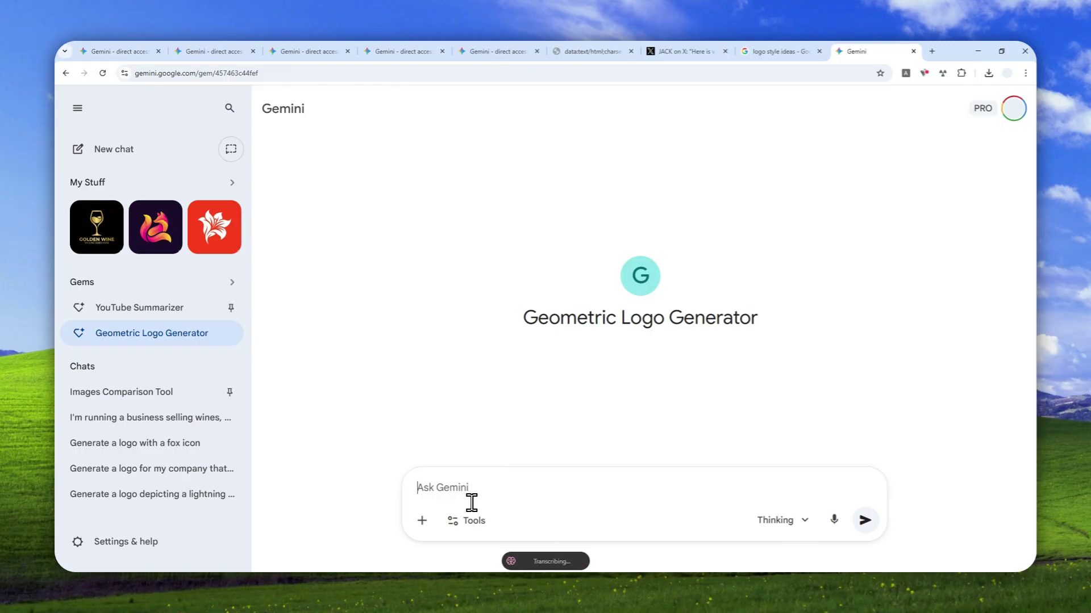
type("I want you to generate a logo that contains a potted plant because I'm selling decorative plants to houses and offices.")
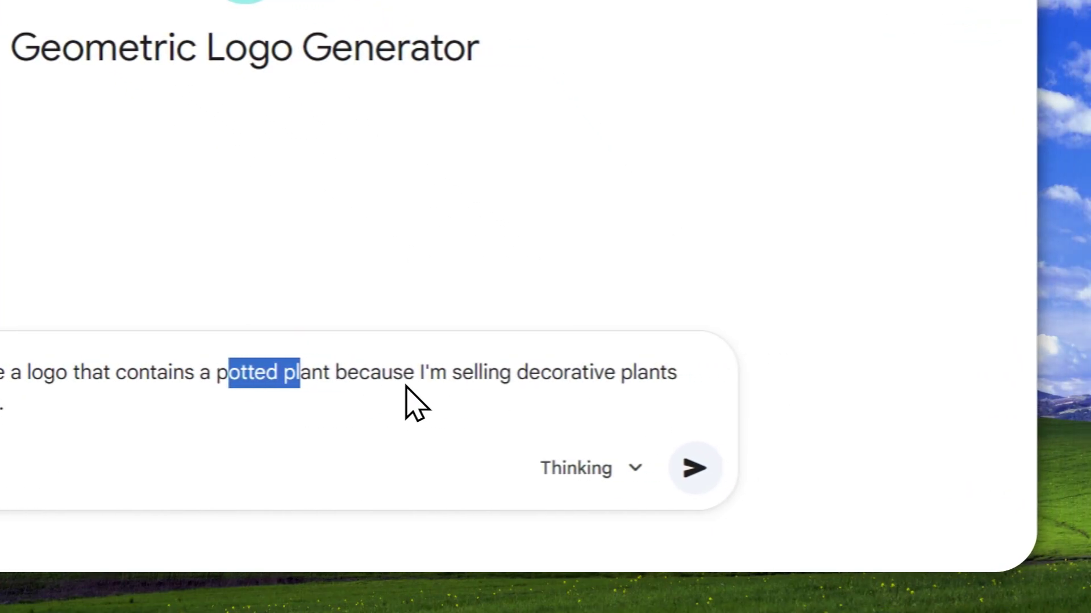
left_click(582, 468)
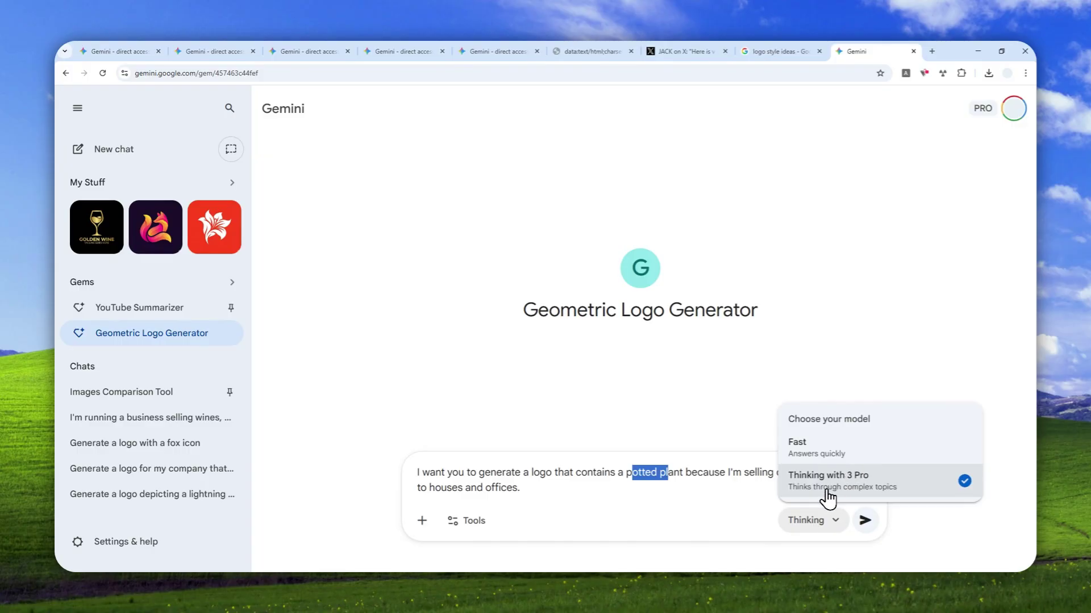
left_click(826, 495)
left_click(860, 518)
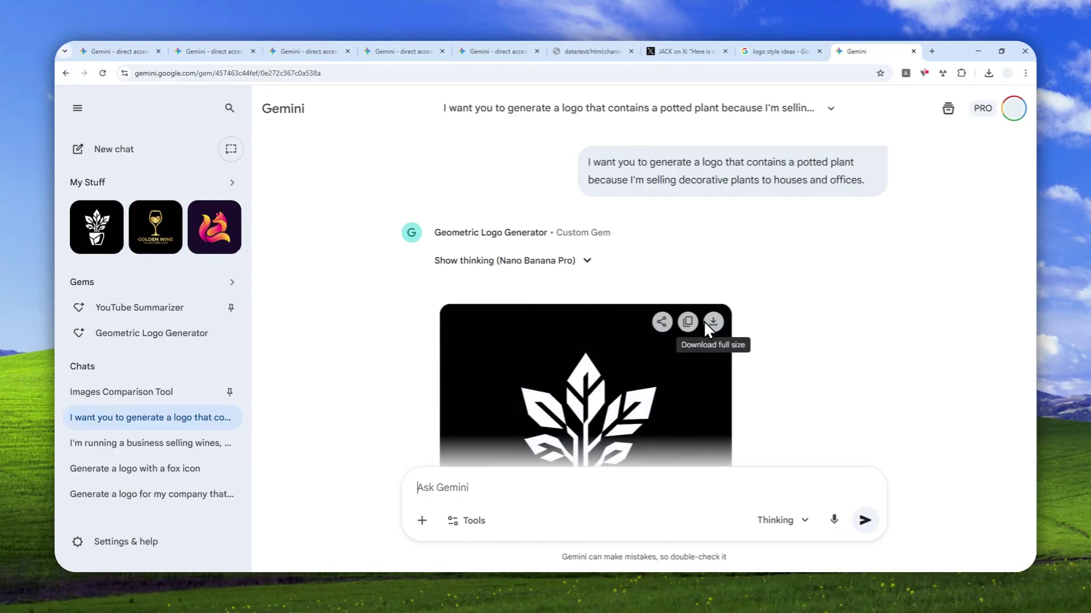
Open the generated potted-plant logo full size and compare it with the X post's logo grid.
scroll(702, 272, "down", 3)
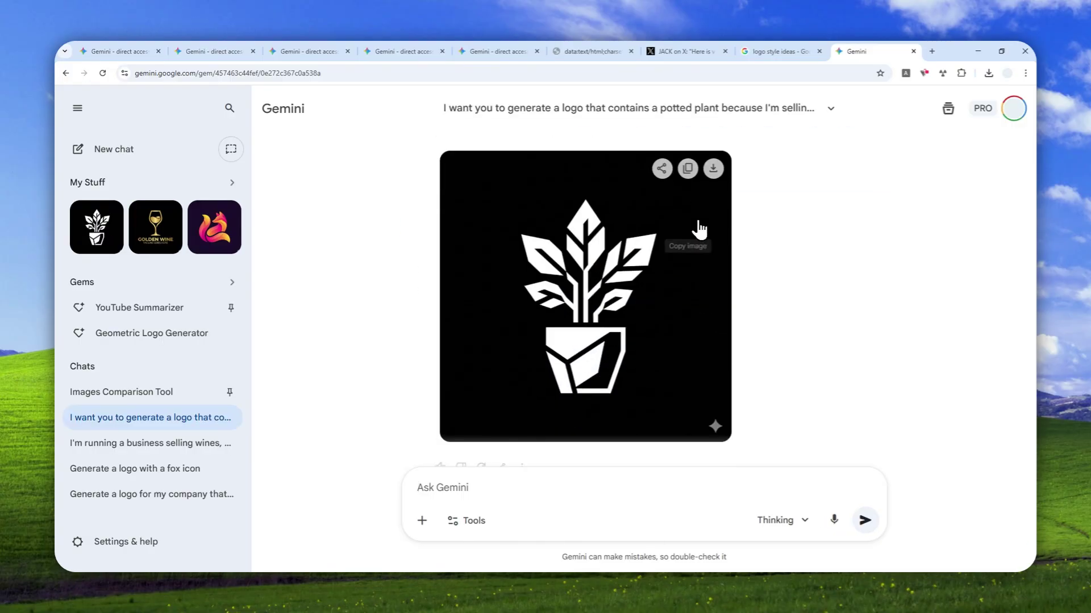
left_click(609, 328)
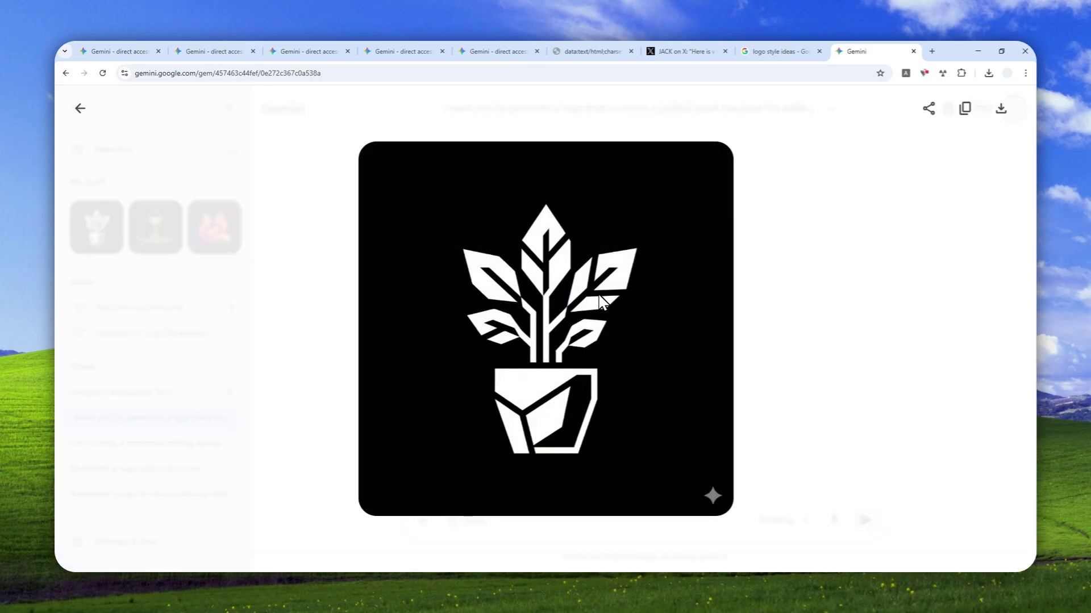
left_click(675, 51)
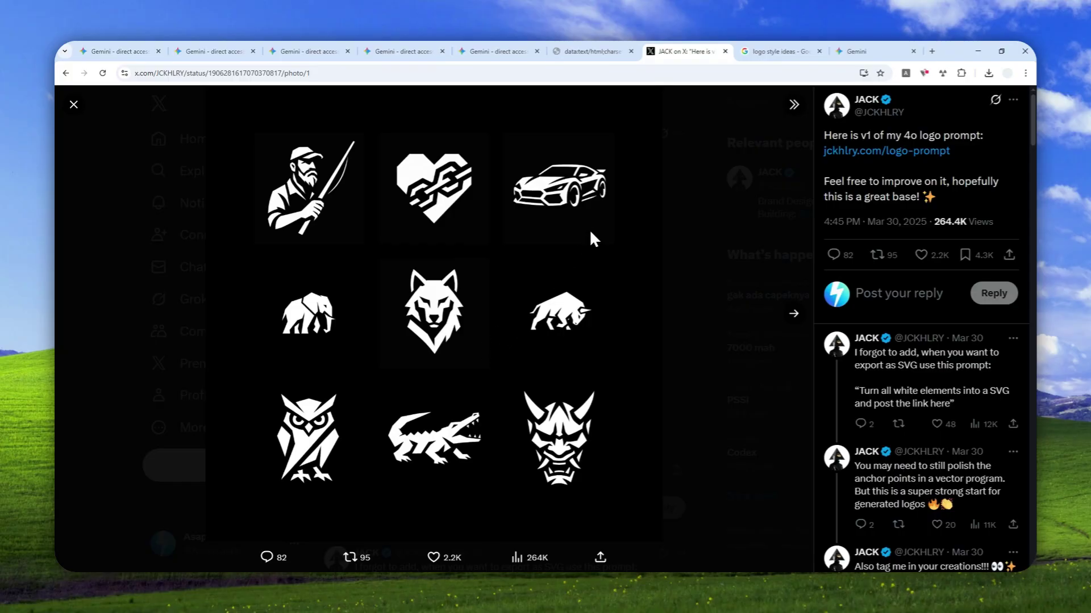
left_click(777, 51)
left_click(875, 50)
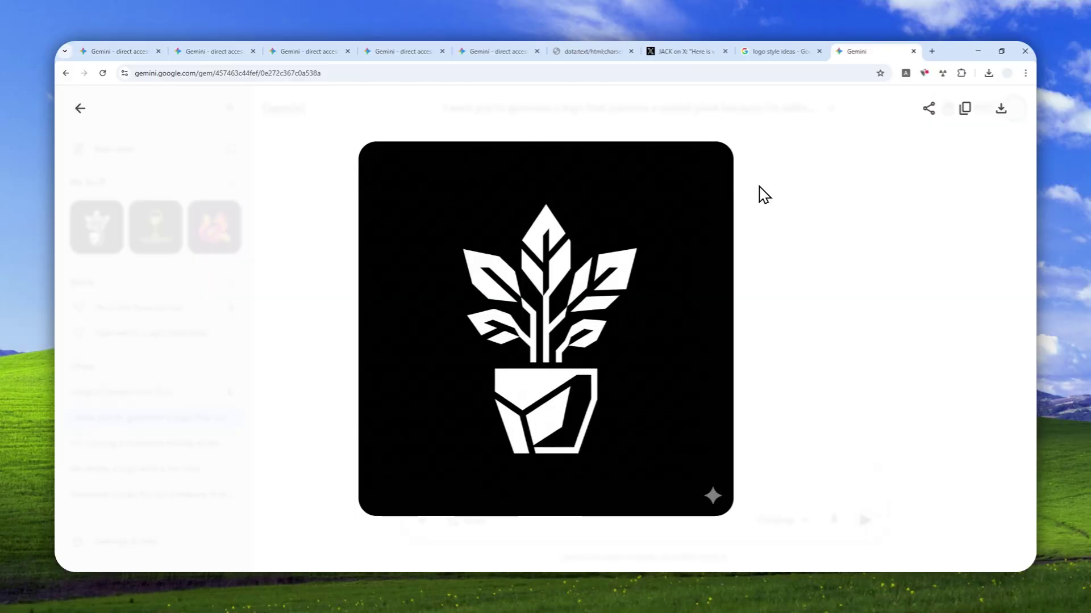
Bring up the 'logo style ideas' Google Images results and scroll through them.
left_click(787, 52)
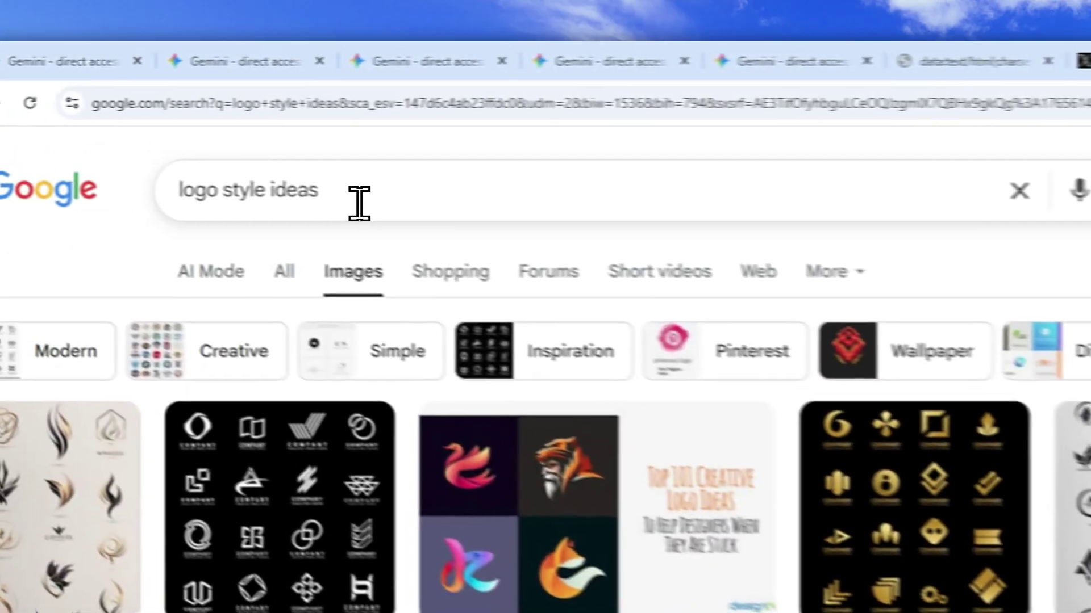
left_click(229, 149)
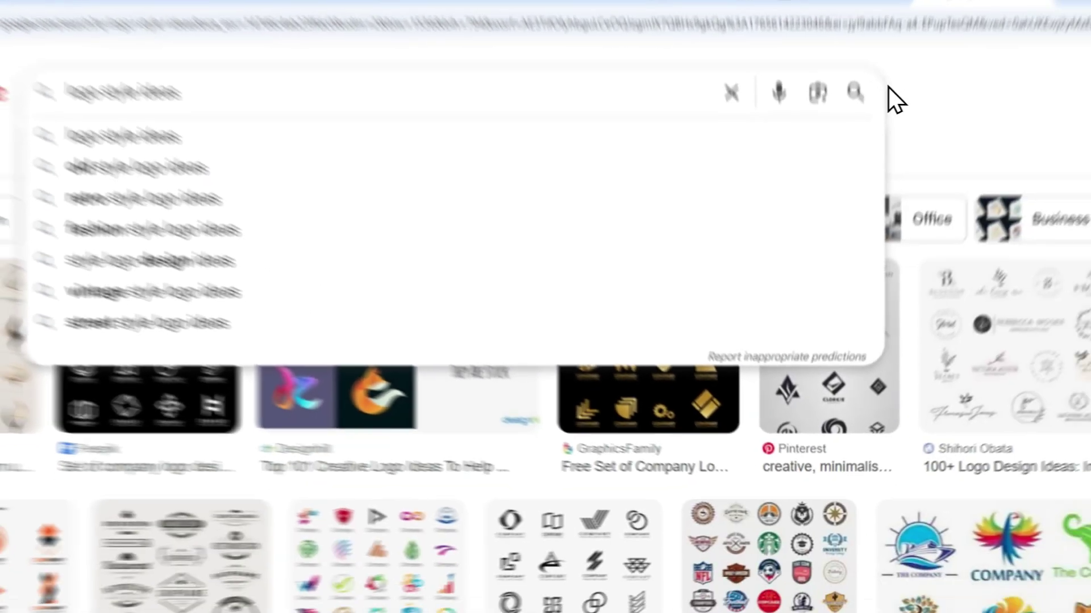
left_click(891, 97)
scroll(541, 275, "down", 5)
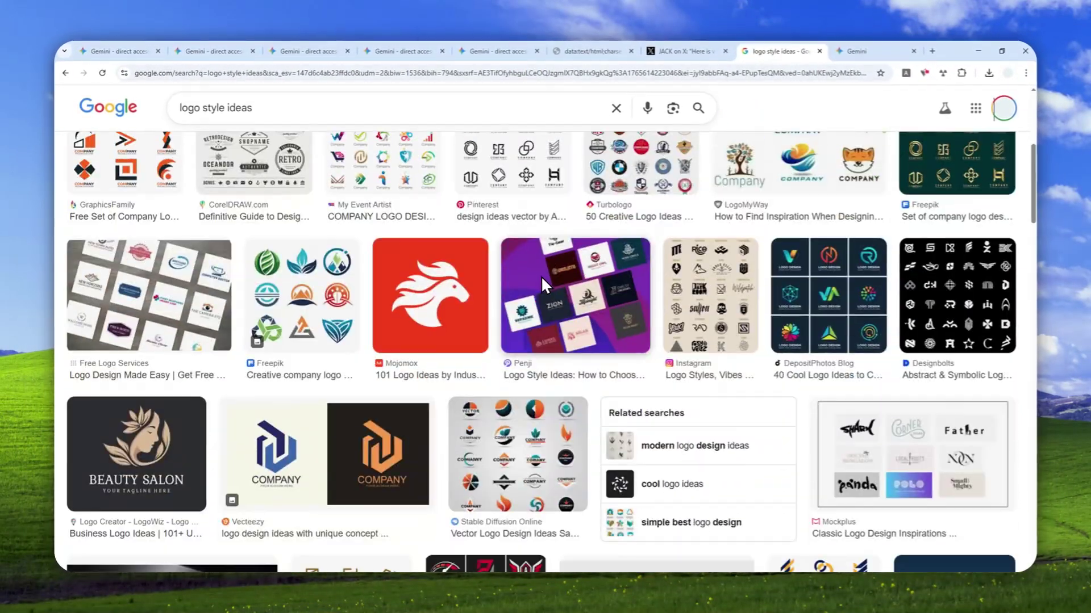
Preview the Mojomox red horse and Jootoor Designs pencil logos, then return to Gemini's plant logo.
left_click(463, 303)
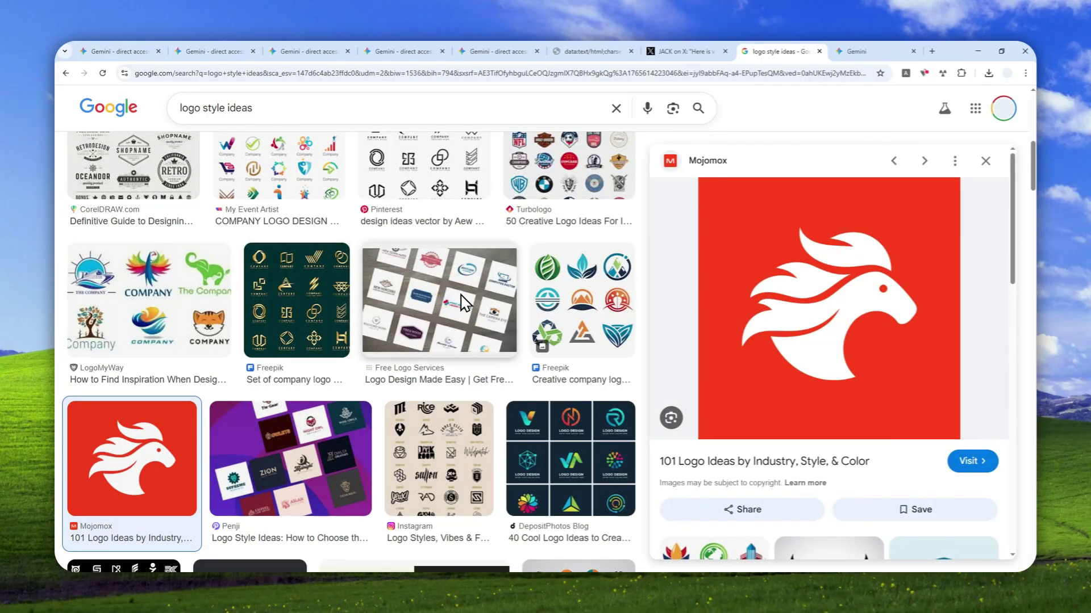
scroll(463, 303, "down", 4)
scroll(479, 349, "down", 4)
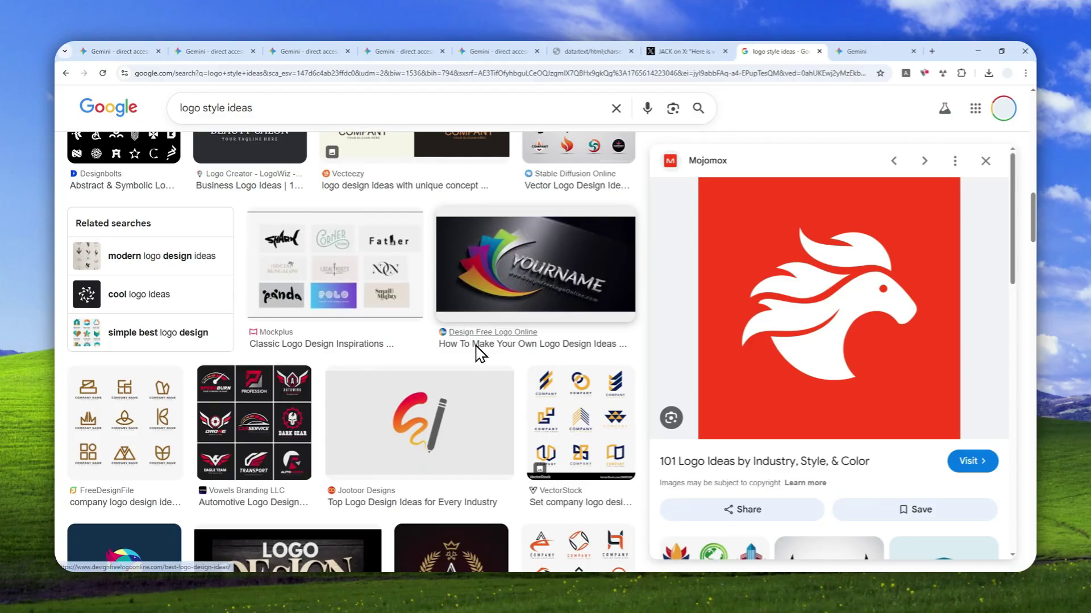
left_click(479, 372)
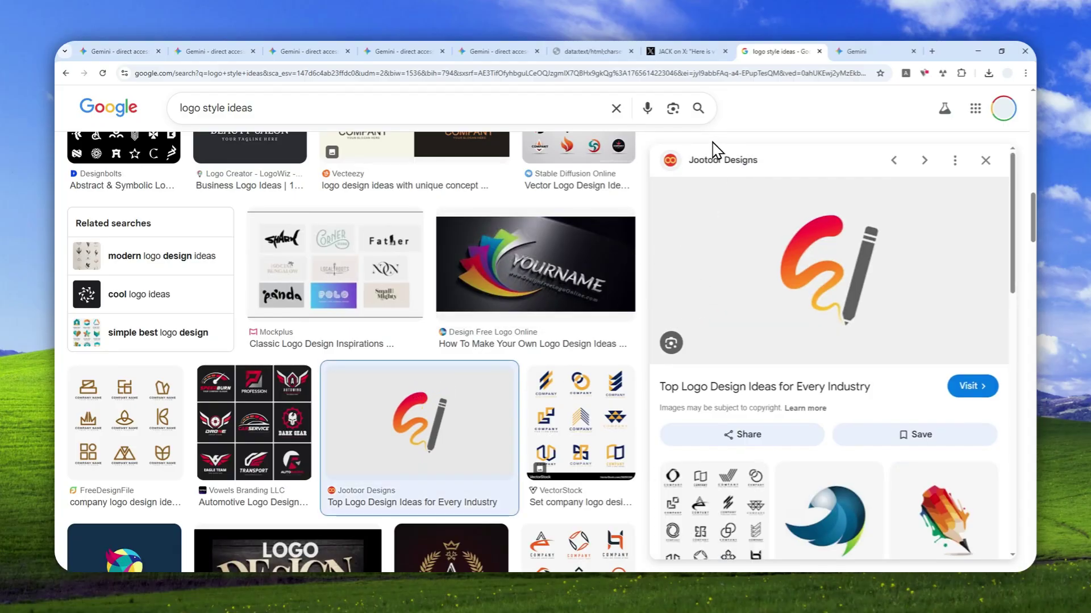
left_click(860, 50)
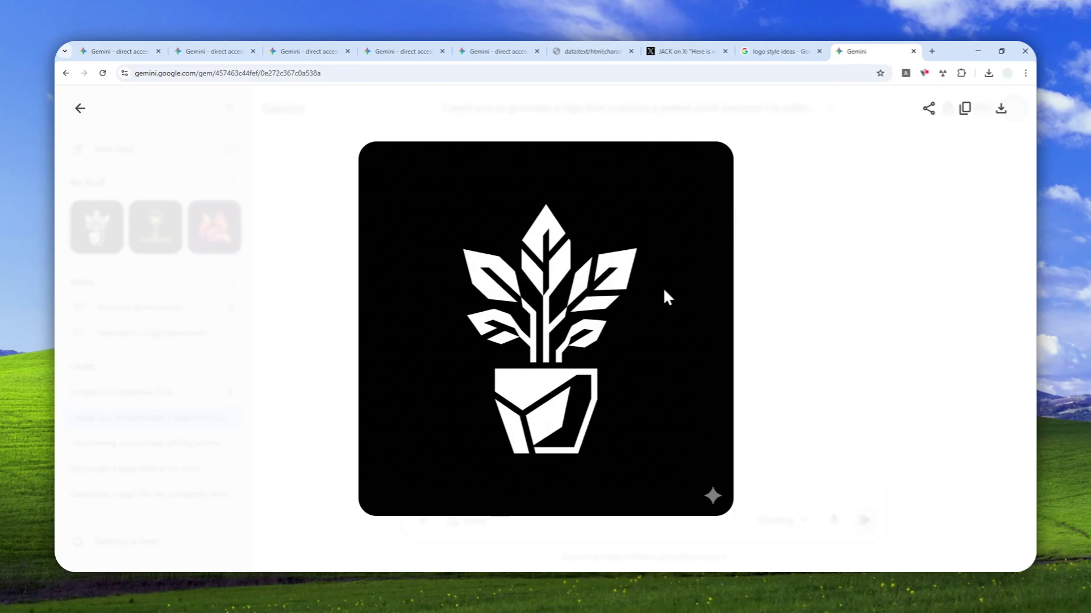
Revisit the Gem instructions, then review the bull, Chill Scoop, red horse, gold, and swan-fox comparisons.
left_click(591, 51)
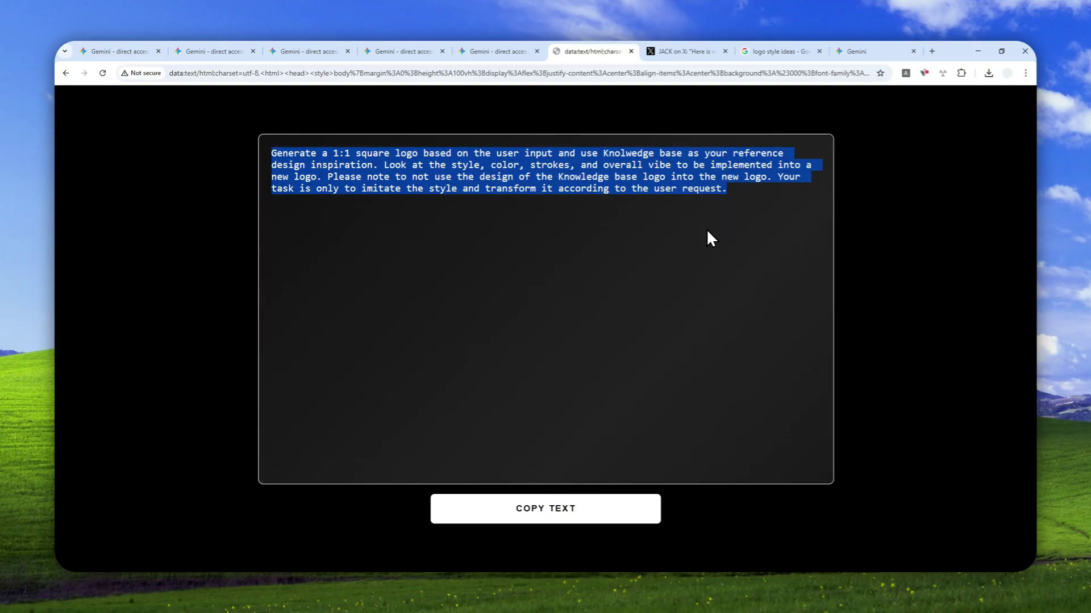
left_click(865, 53)
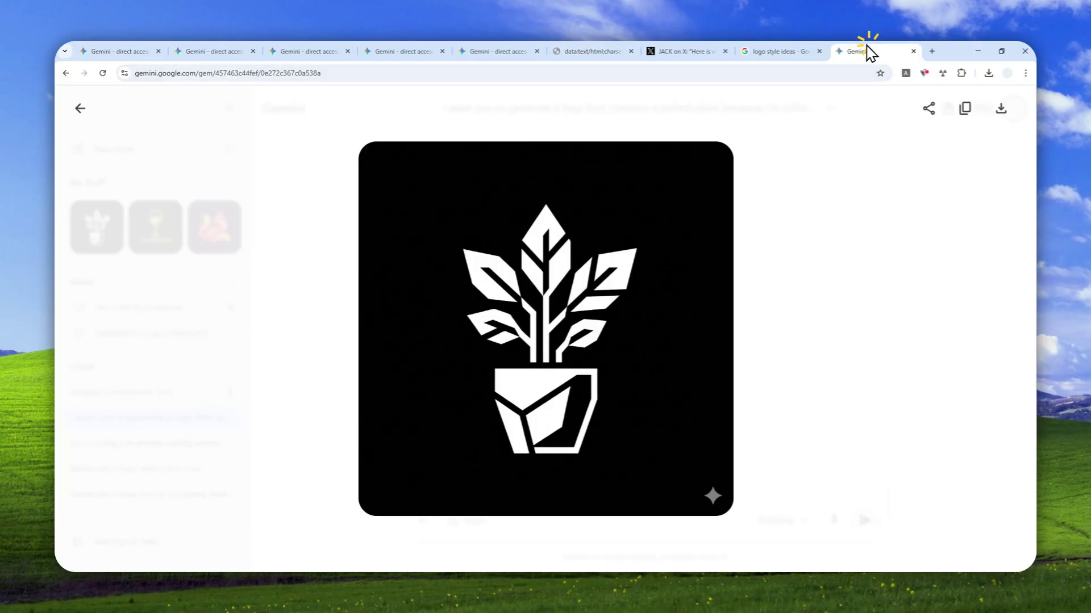
left_click(139, 41)
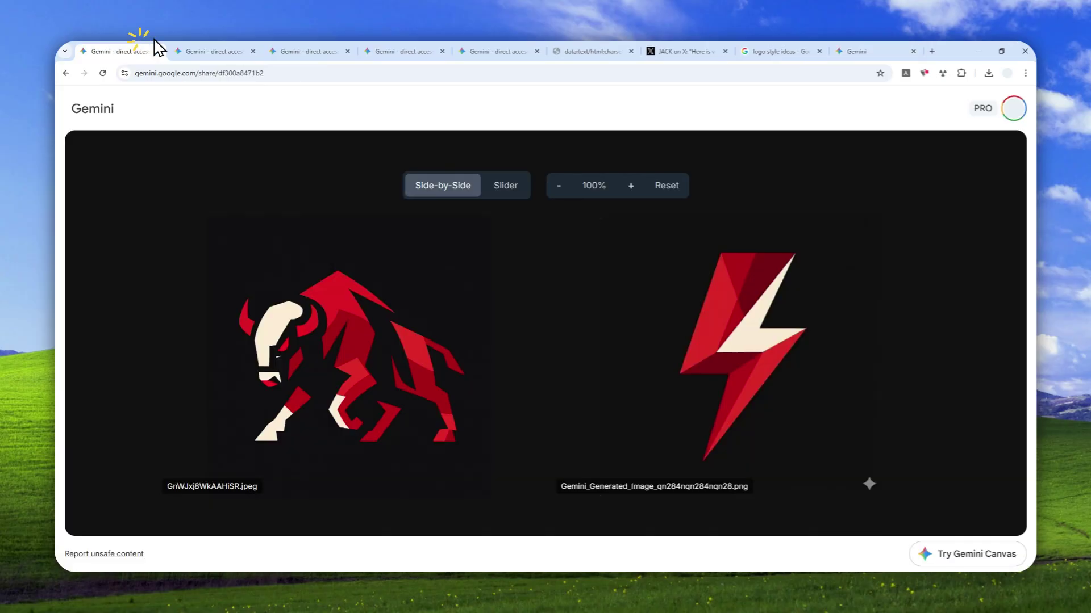
left_click(199, 41)
left_click(305, 43)
left_click(364, 44)
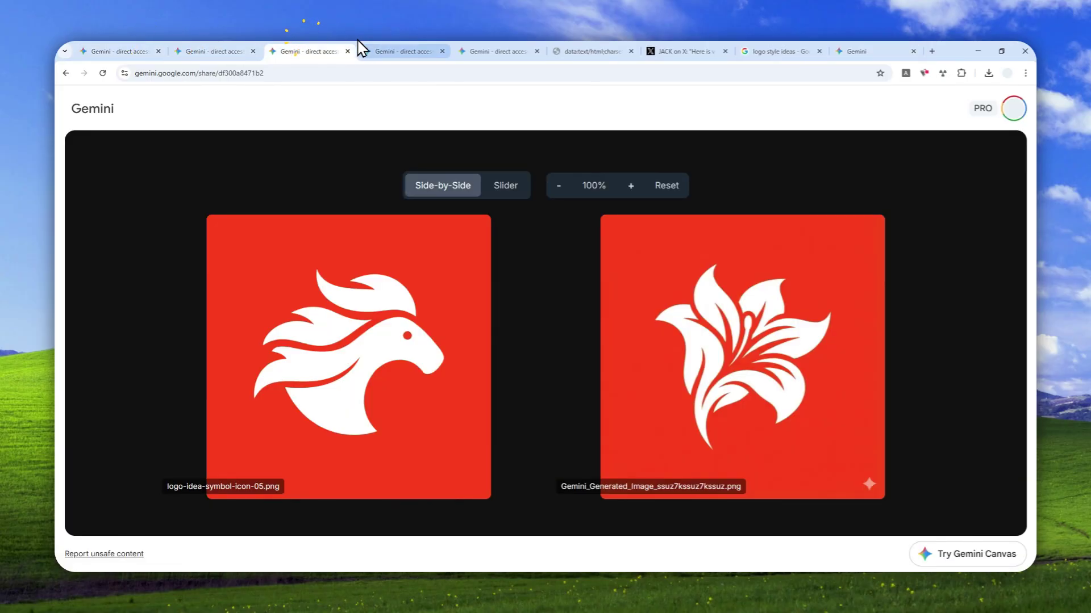
left_click(455, 46)
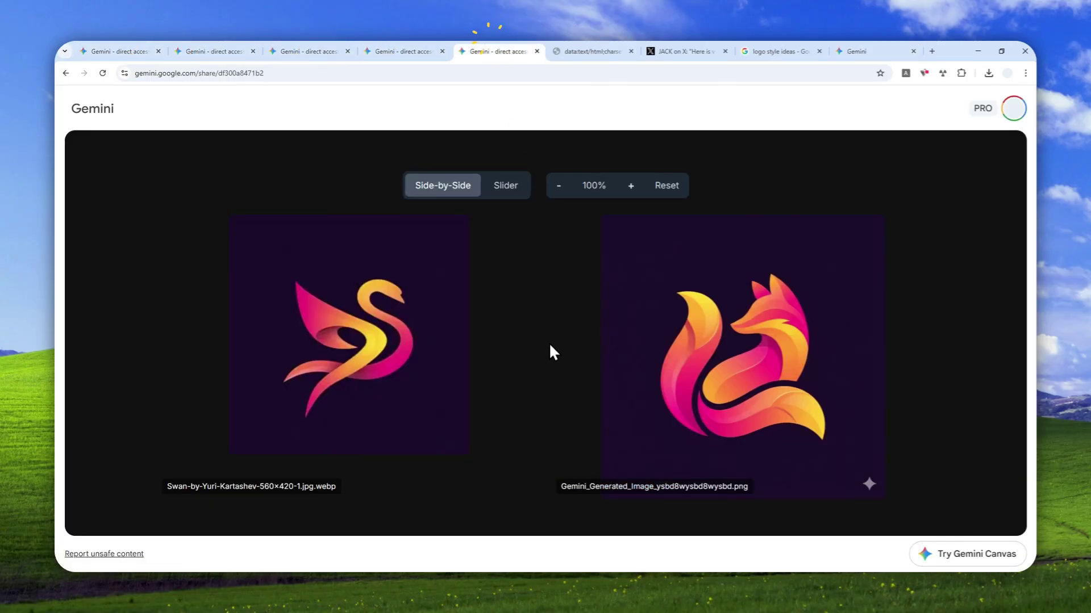